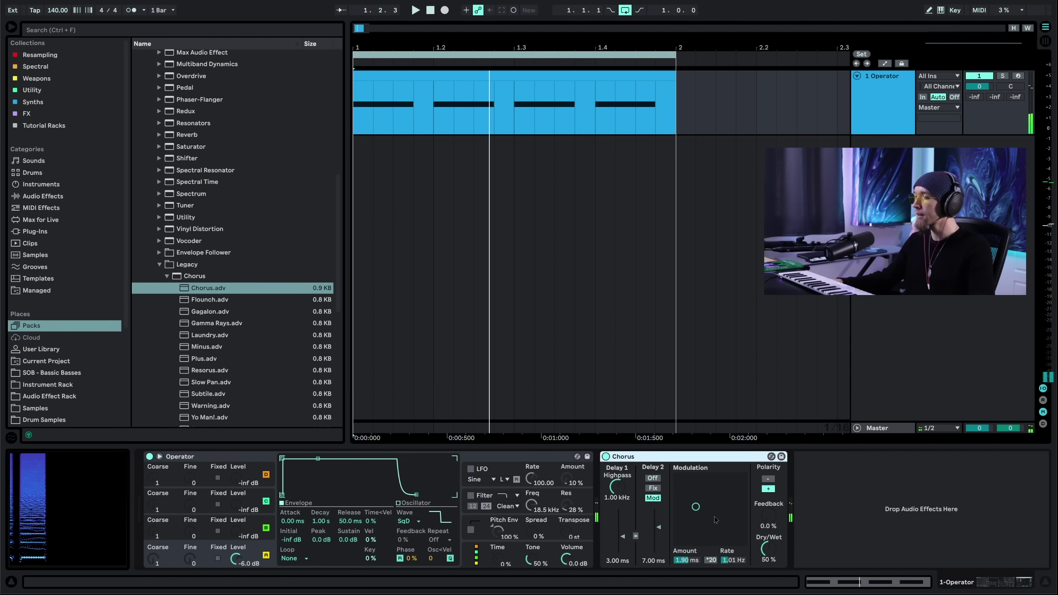
Step: Set the Chorus to 20 Hz highpass, 0.01 ms Delay 1, Delay 2 off, 0 ms modulation amount and 100% dry/wet
left_click_drag(618, 489, 619, 510)
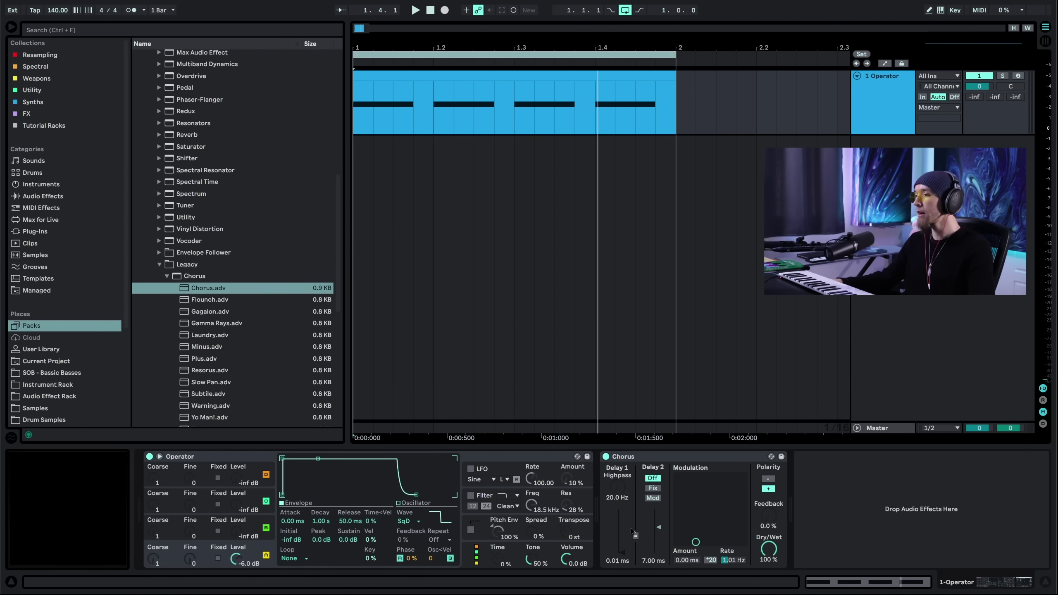
Step: Group the Chorus into an Audio Effect Rack and duplicate its chain inside the rack
left_click(662, 459)
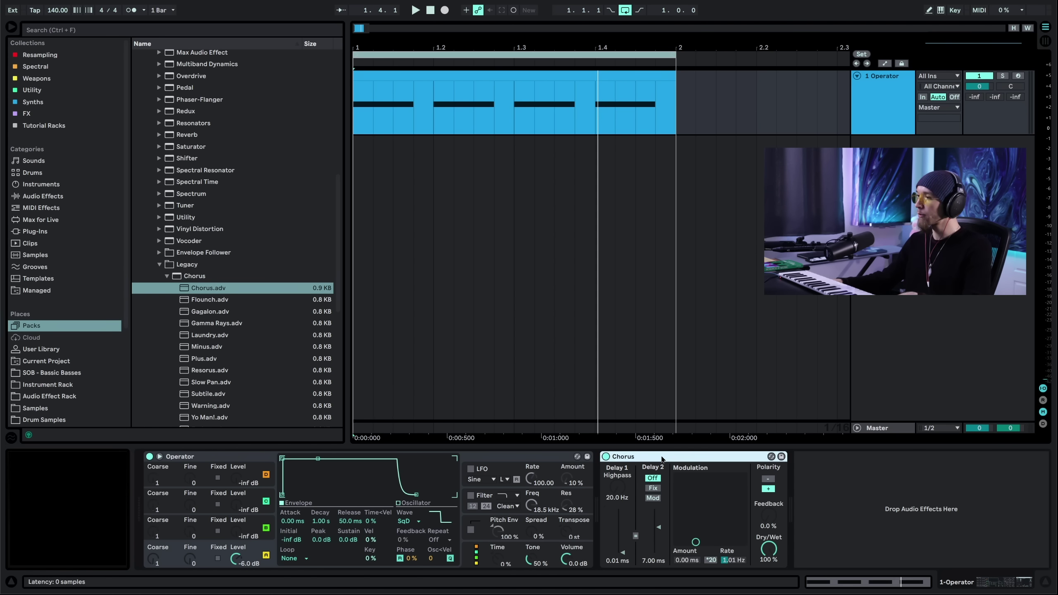
key("ctrl+g")
left_click(633, 487)
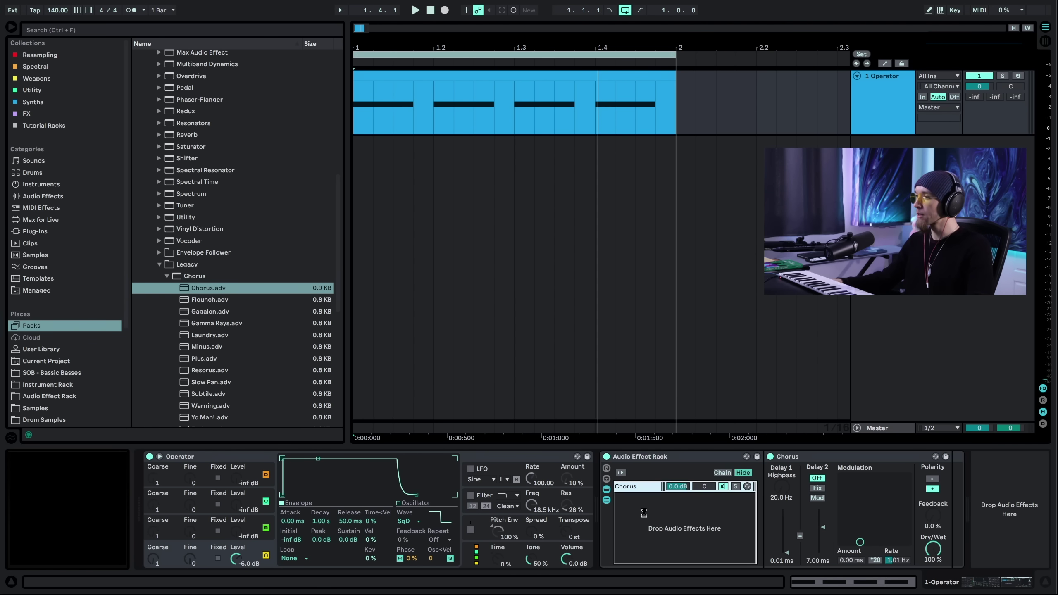
key("ctrl+d")
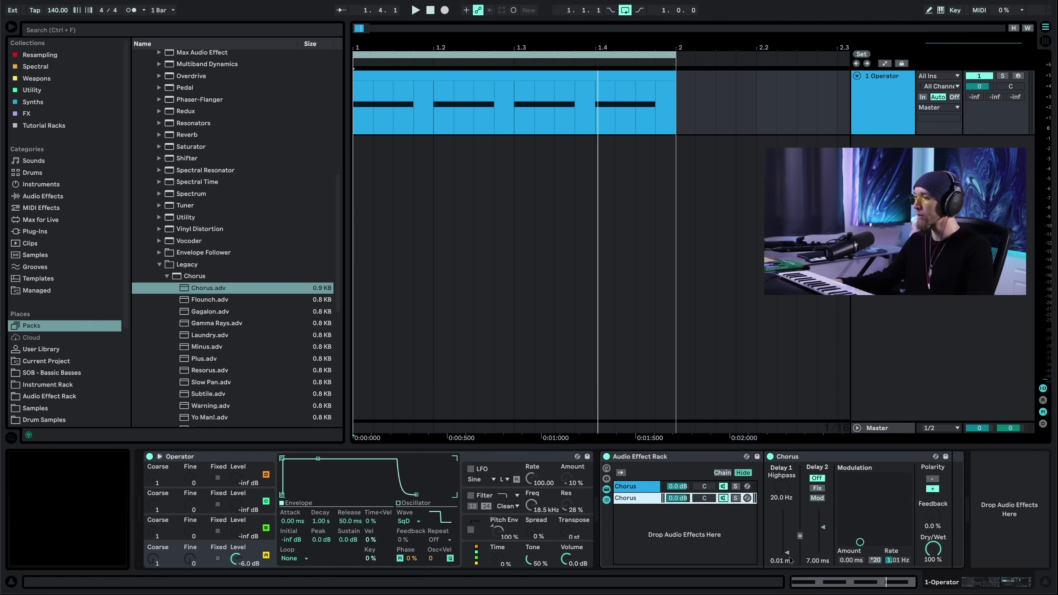
Step: Map the first chain's Chorus Delay 1 Time to Macro 1 of the rack
left_click(636, 490)
right_click(786, 556)
left_click(826, 409)
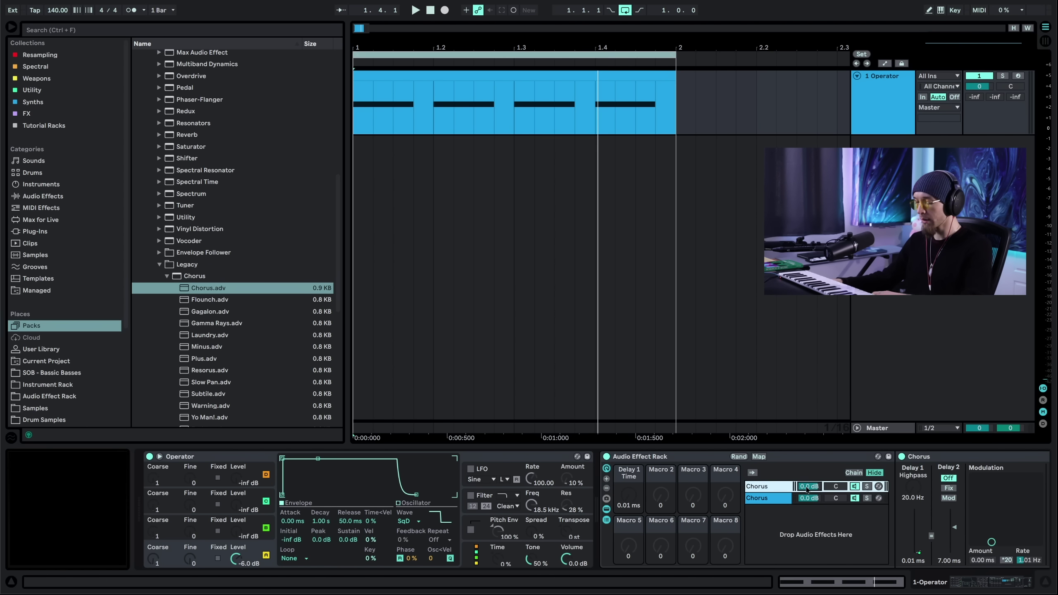
Step: Set both Chorus chains' volume to -6 dB and audition the rack, with the Delay 1 Time macro returned to 0.01 ms
left_click(808, 502)
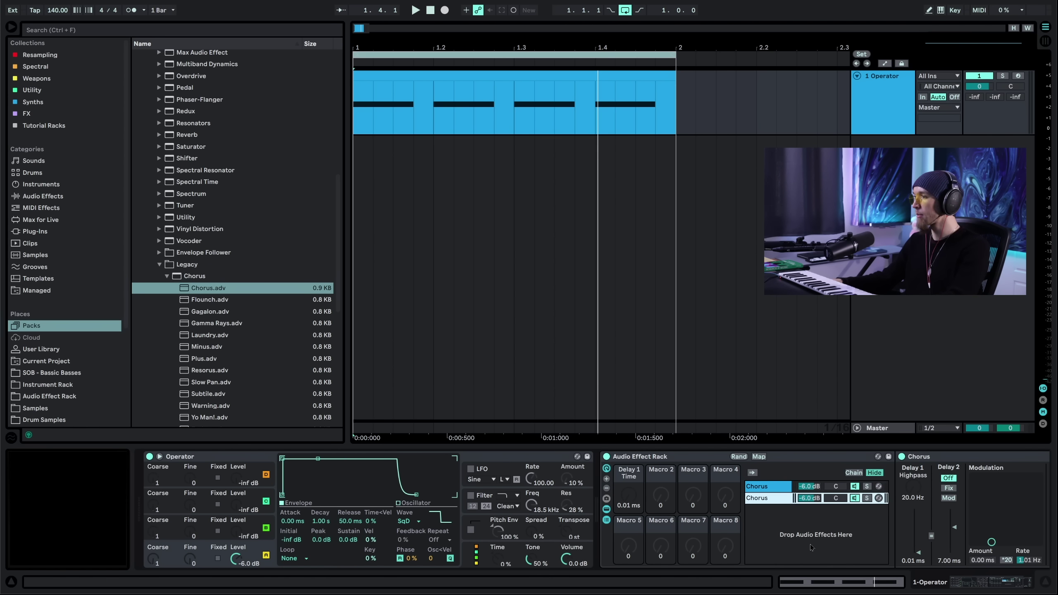
left_click(631, 500)
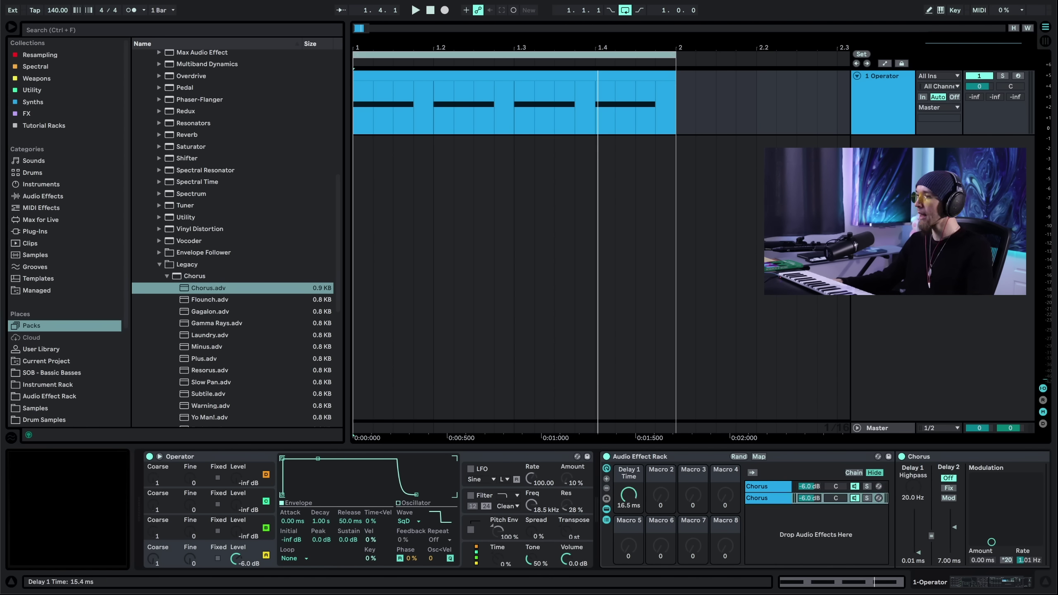
left_click(751, 486)
mouse_move(629, 496)
left_mouse_down()
mouse_move(628, 471)
mouse_move(629, 506)
left_mouse_up()
key("space")
key("space")
Step: Duplicate the whole Chorus Audio Effect Rack on the Operator track
scroll(560, 489, "right", 3)
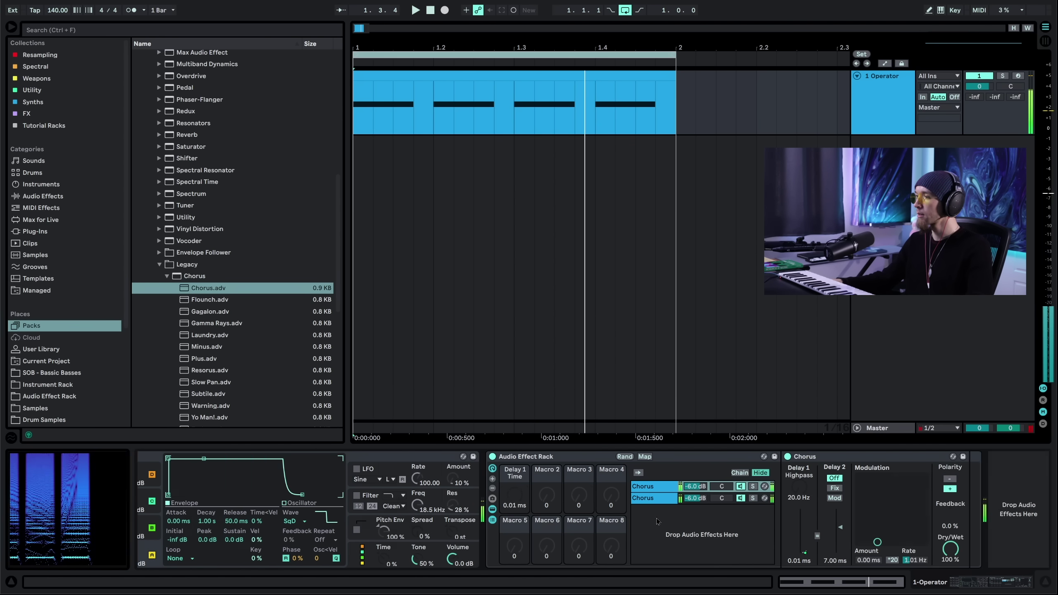
left_click(546, 459)
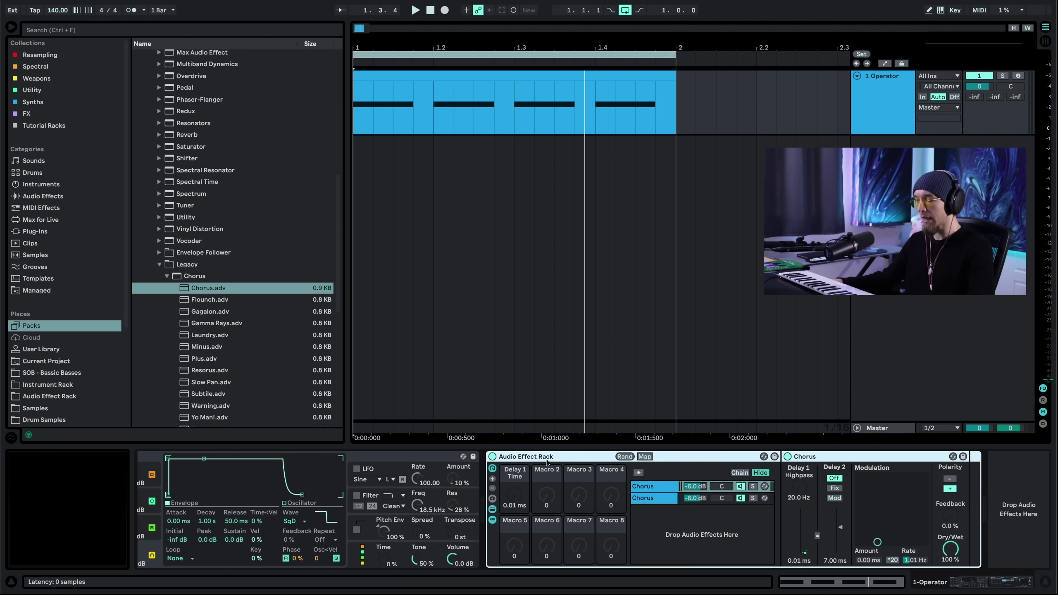
key("ctrl+d")
Step: Add a Utility after the Chorus in the duplicated rack's first chain and invert its left and right phase
scroll(570, 482, "right", 2)
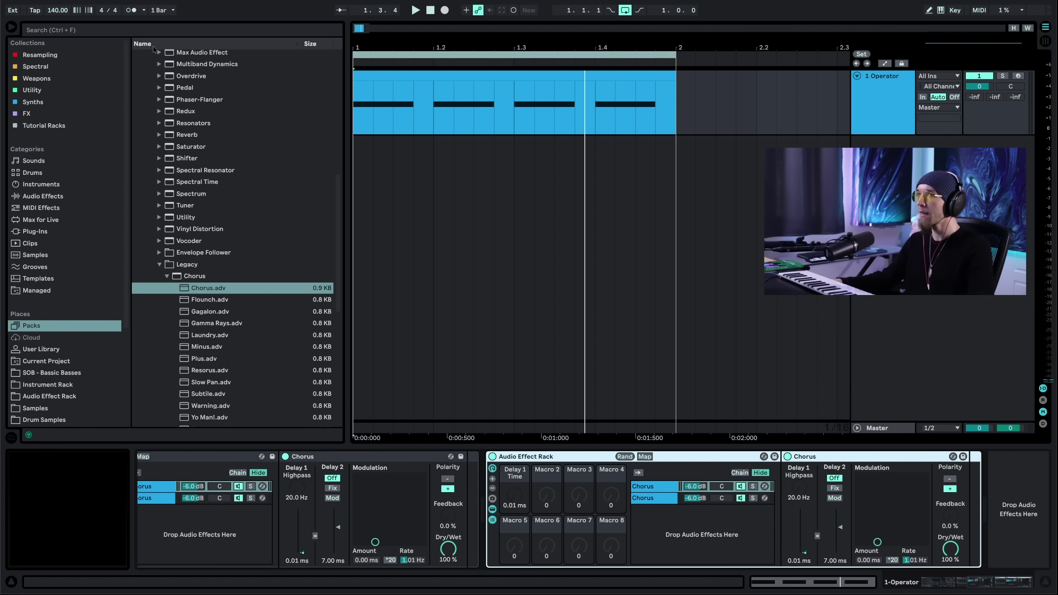
left_click(88, 32)
type("util")
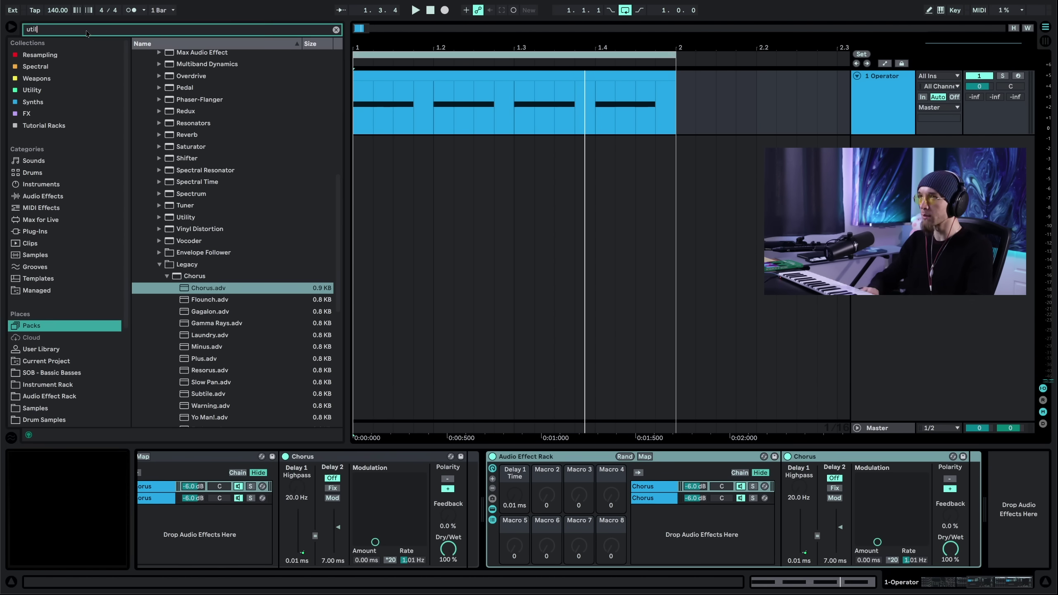
left_click_drag(178, 89, 970, 482)
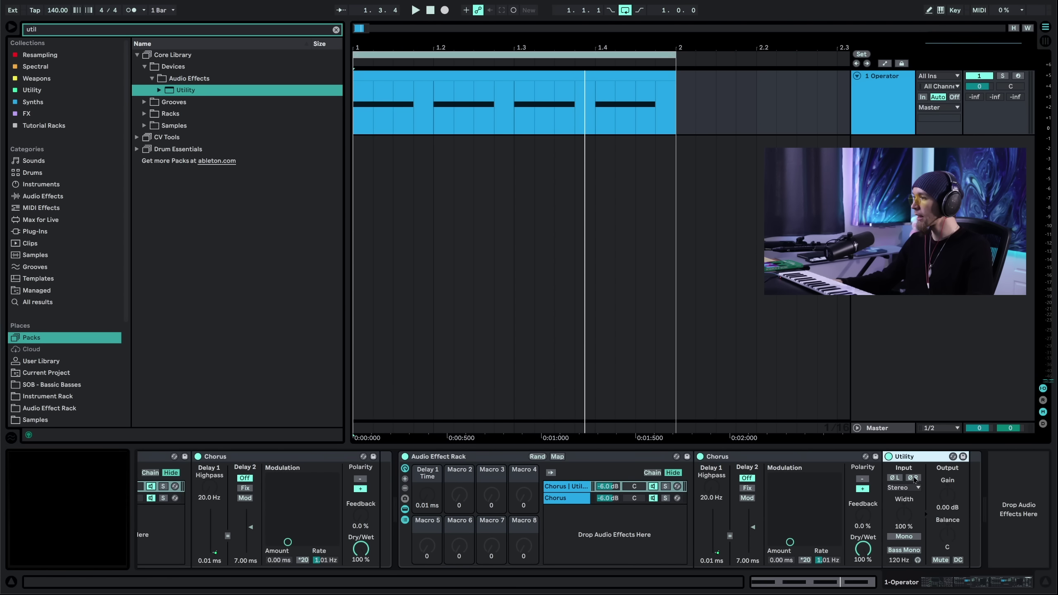
left_click(913, 478)
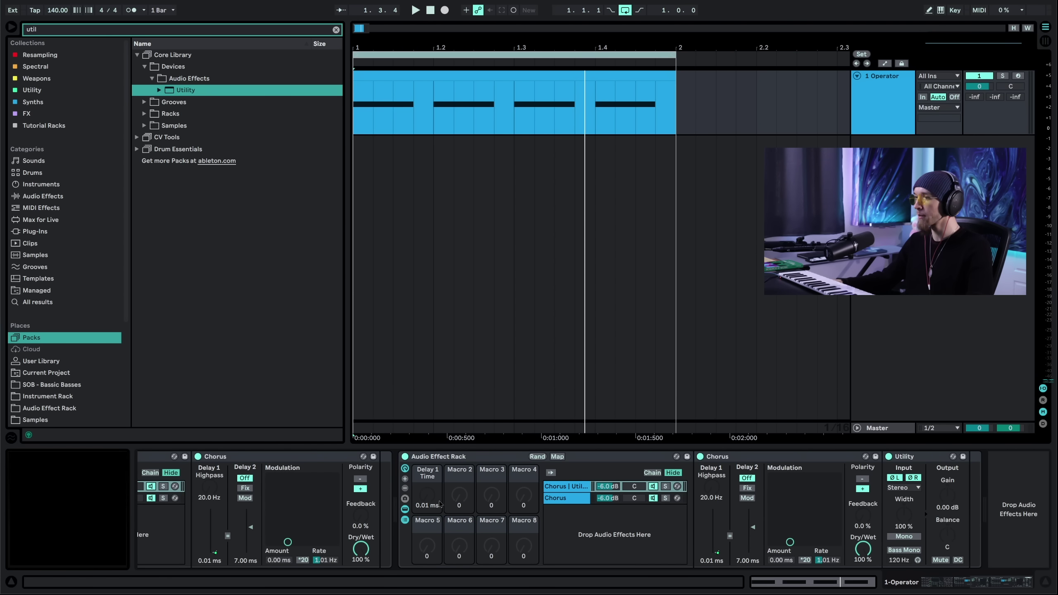
Step: Set the maximum of the duplicated rack's Delay 1 Time macro mapping to 10 ms
left_click(558, 456)
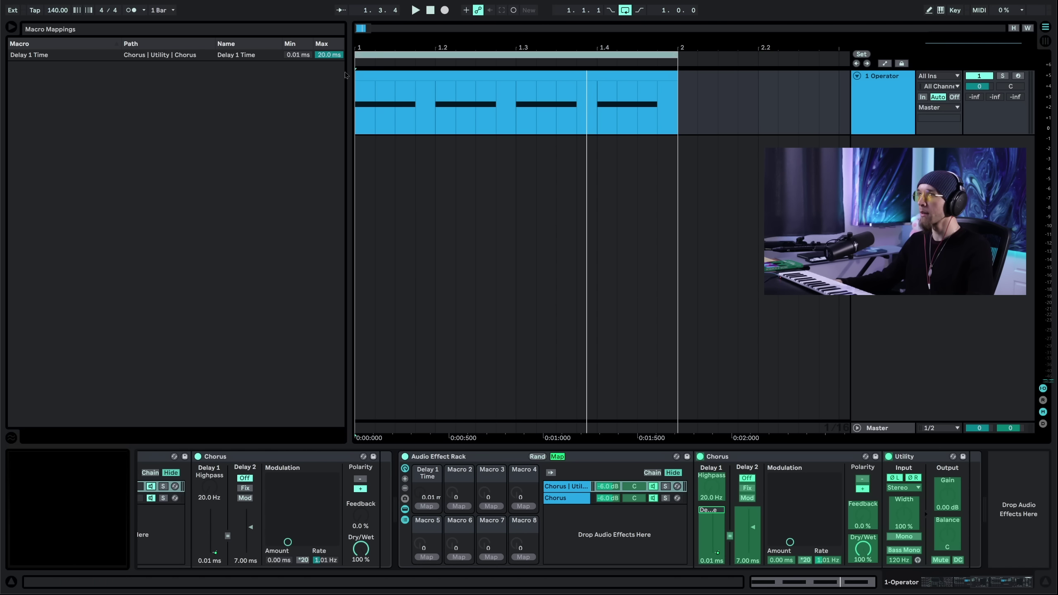
left_click(330, 58)
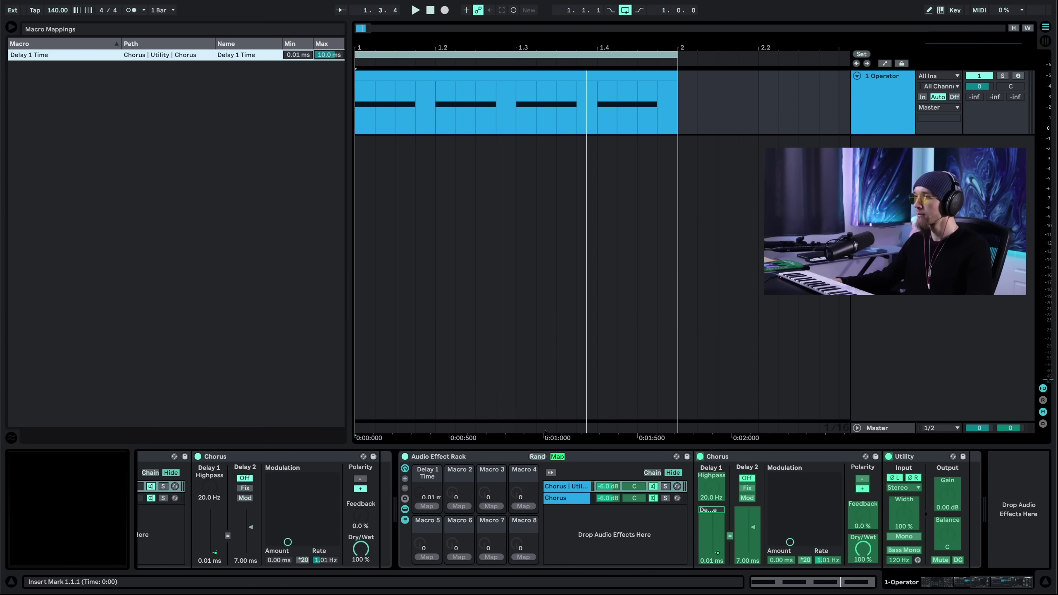
left_click(558, 456)
Step: Group the two Chorus racks together into one outer Audio Effect Rack
scroll(404, 483, "left", 5)
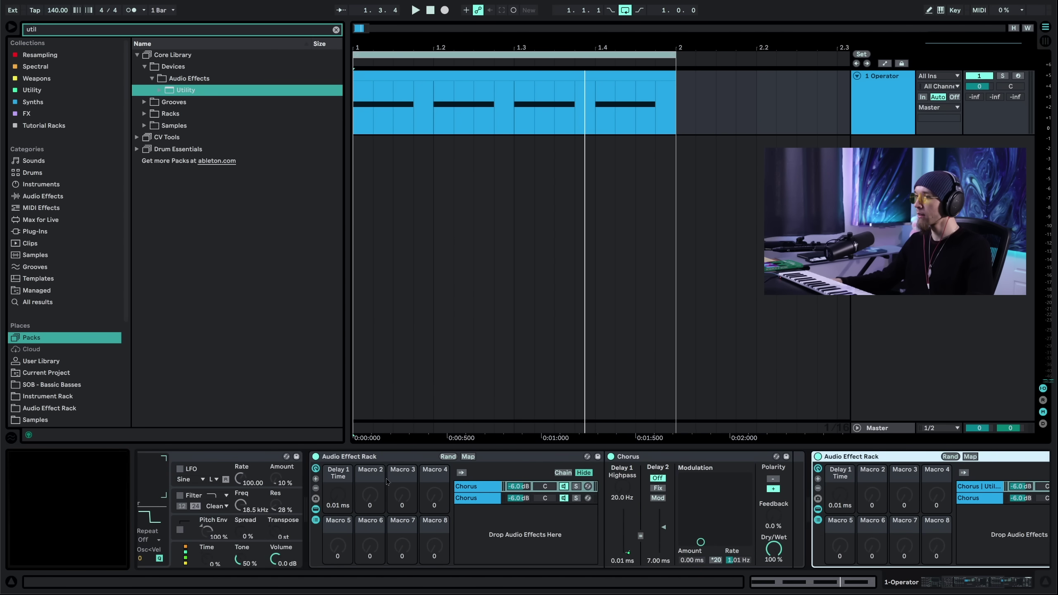
left_click(349, 458)
key("ctrl+g")
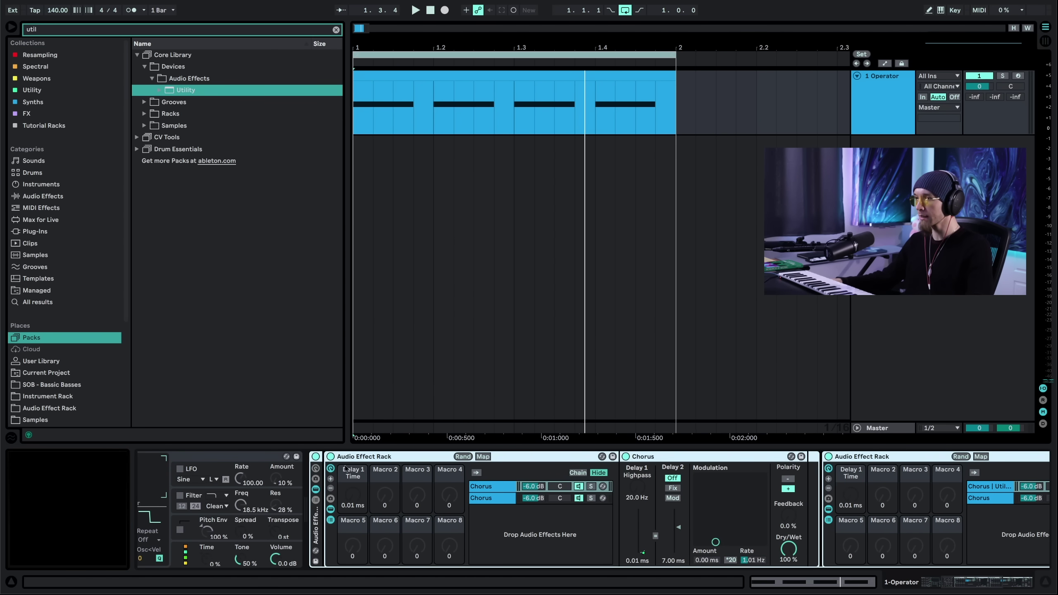
Step: Map both inner racks' Delay 1 Time macros to Macro 1 of the outer rack and audition a sweep of it
right_click(341, 501)
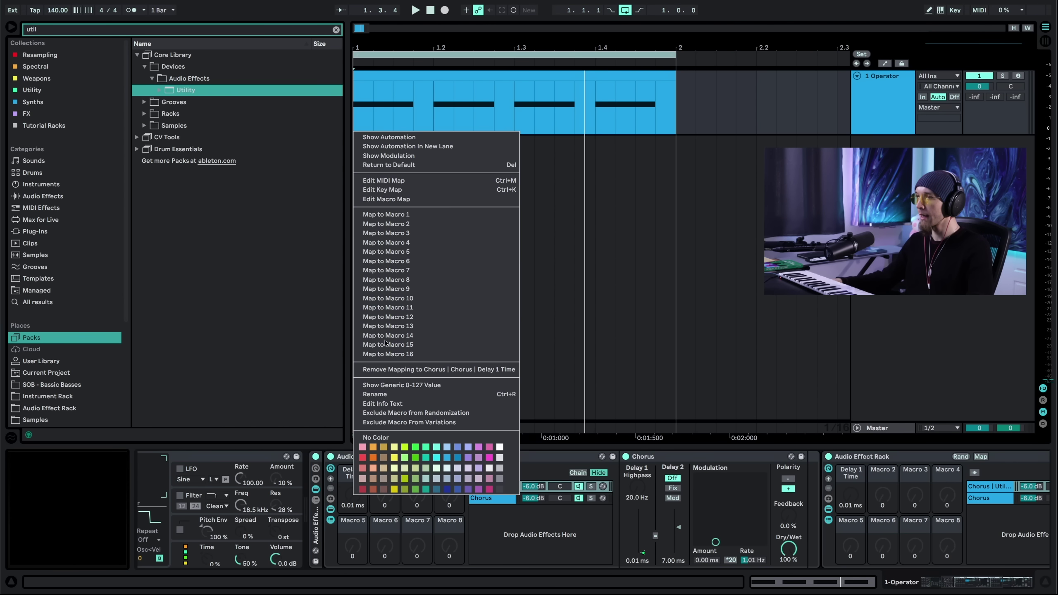
left_click(398, 219)
right_click(973, 484)
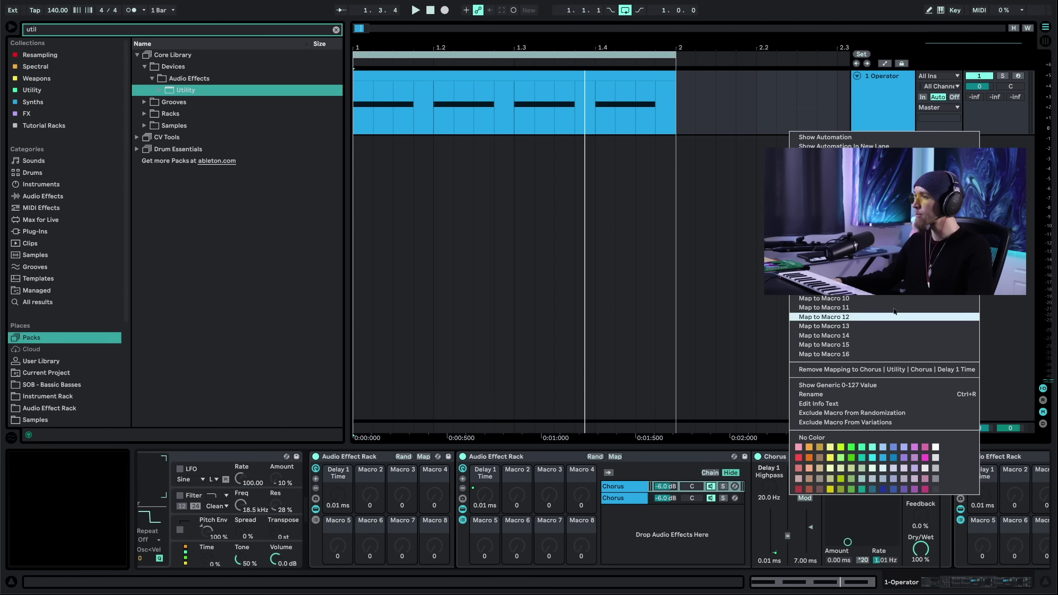
left_click(841, 179)
key("space")
mouse_move(337, 495)
left_mouse_down()
mouse_move(337, 461)
mouse_move(338, 528)
mouse_move(337, 490)
left_mouse_up()
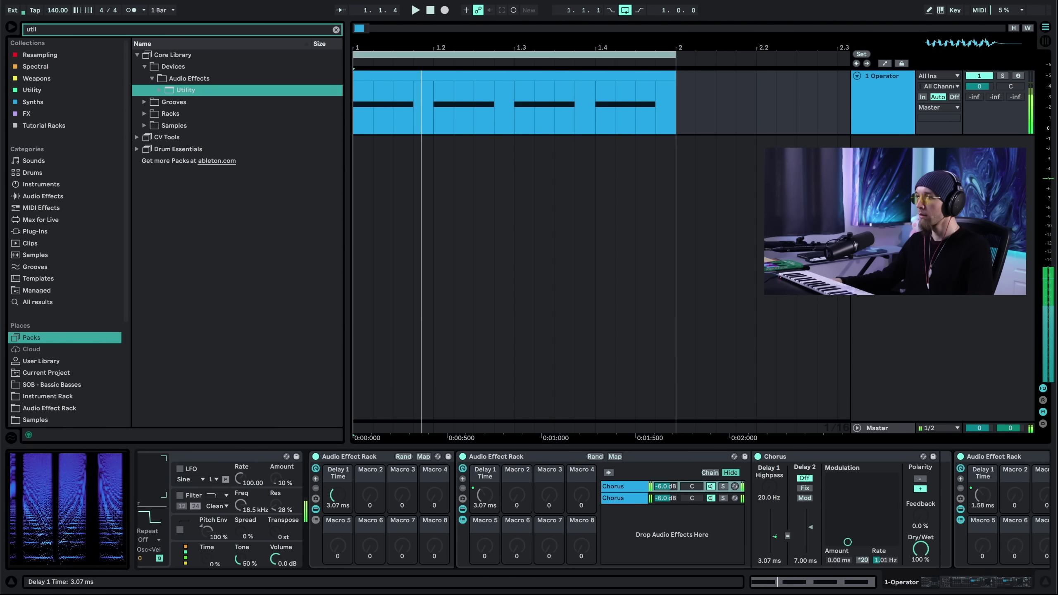
Step: Show automation for the outer rack's Delay 1 Time macro and add a rise-and-fall shape in each half of the bar
right_click(337, 496)
left_click(391, 292)
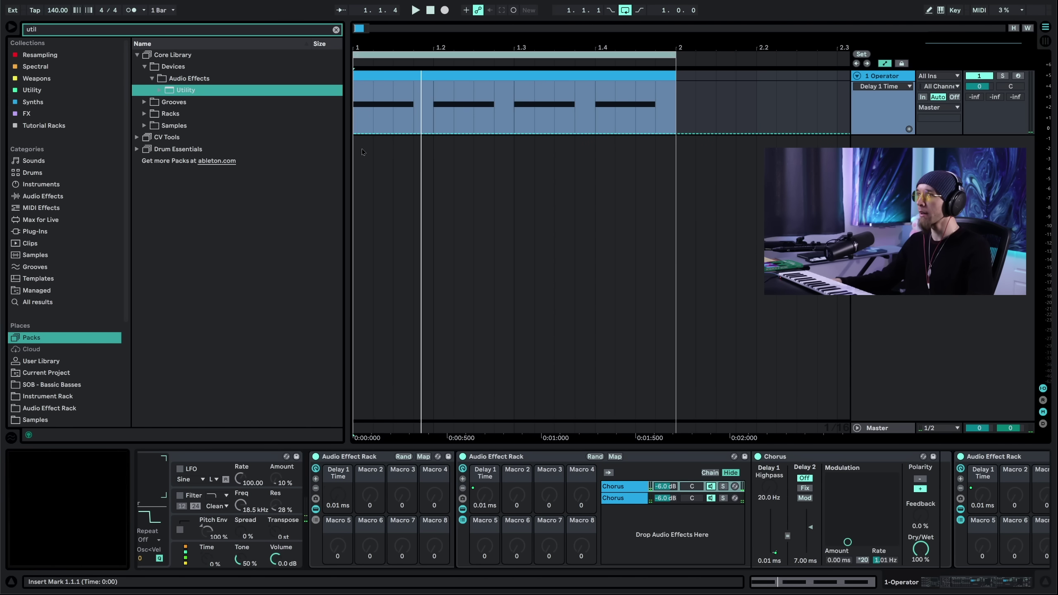
left_click(358, 134)
left_click_drag(413, 133, 413, 112)
left_click(432, 113)
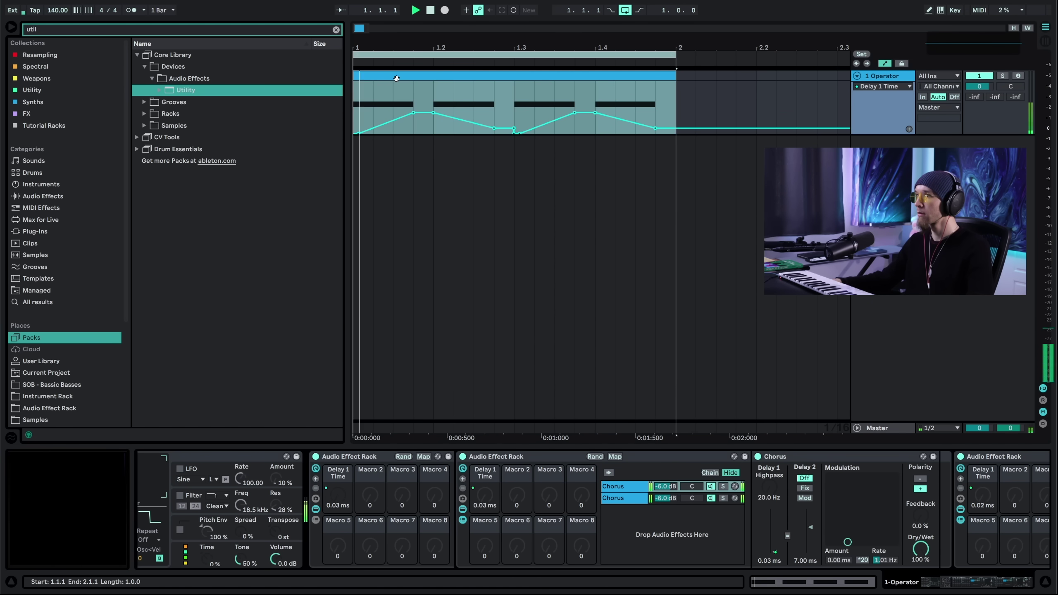
left_click(466, 95)
Step: Raise the Delay 1 Time automation across the whole bar so it ends at 1.89 ms, and audition the result
left_click_drag(361, 103, 672, 113)
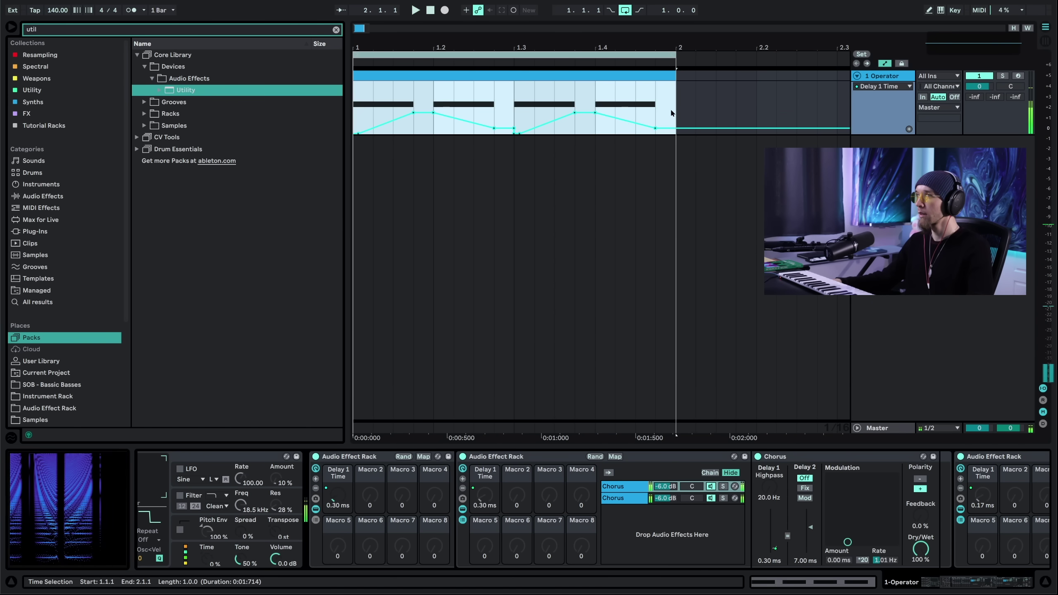
left_click_drag(550, 130, 551, 120)
key("space")
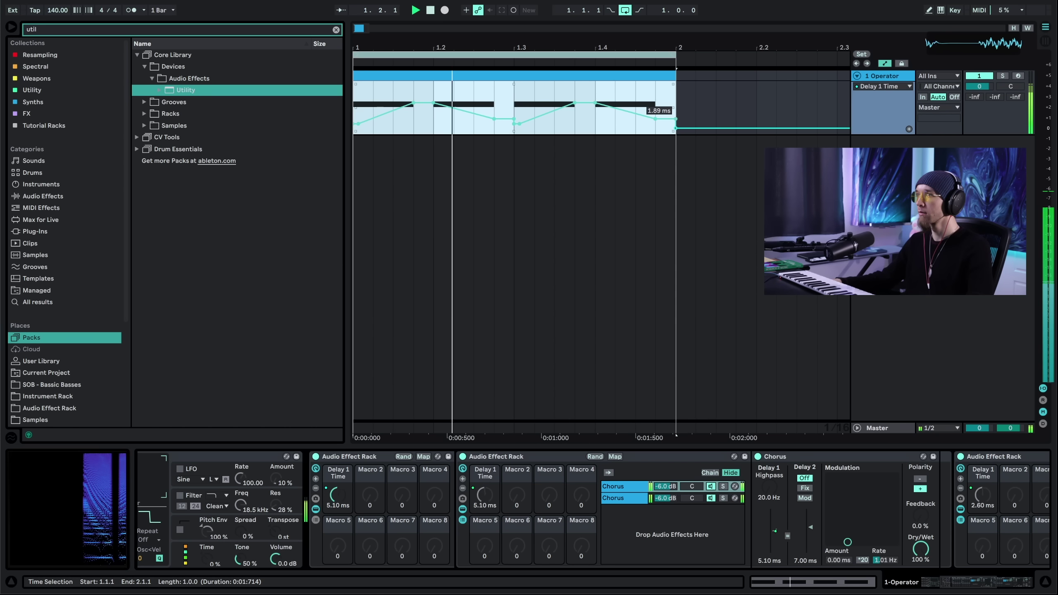
key("space")
key("space")
key("space")
Step: Collapse both inner racks, duplicate the pair inside the outer rack, and play the loop
double_click(495, 456)
double_click(495, 458)
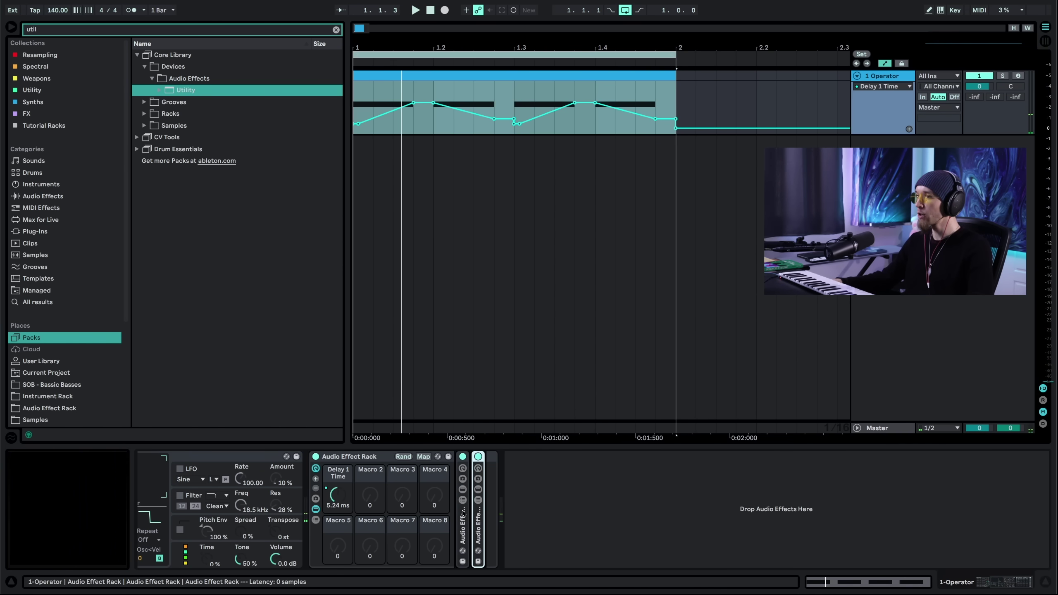
key("ctrl+d")
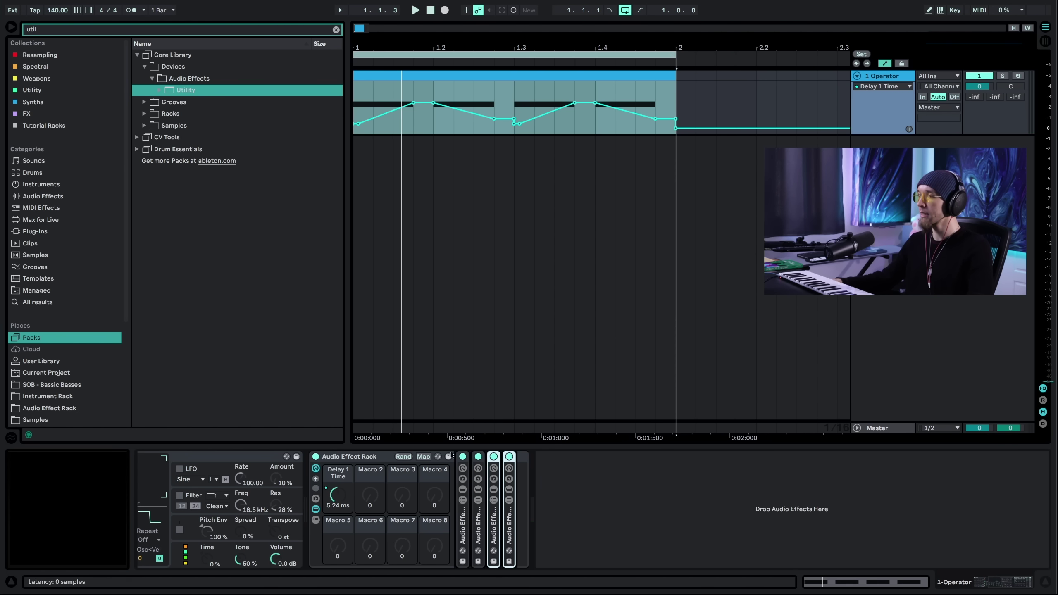
key("space")
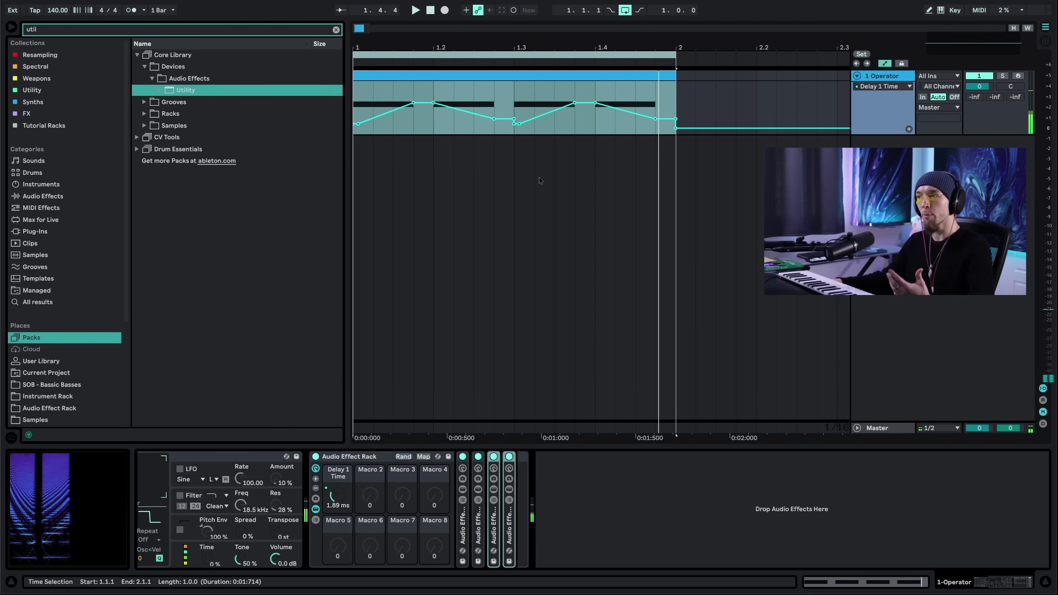
Step: Draw a freehand wavy Delay 1 Time automation curve with two broad peaks across the bar and audition it
key("z")
key("b")
mouse_move(361, 191)
left_mouse_down()
mouse_move(387, 291)
mouse_move(472, 177)
mouse_move(684, 199)
mouse_move(845, 298)
left_mouse_up()
key("space")
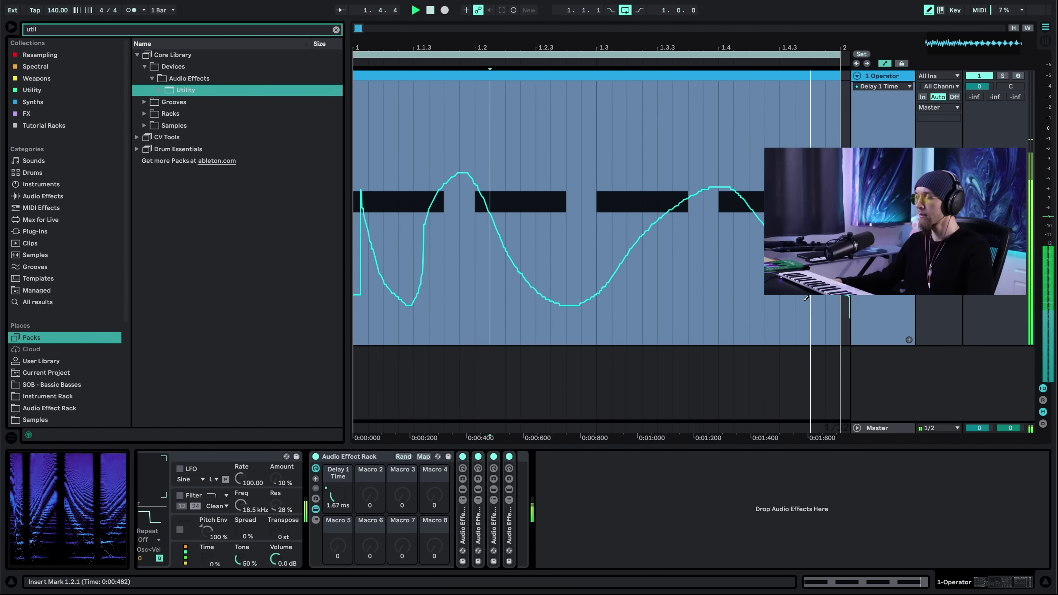
key("space")
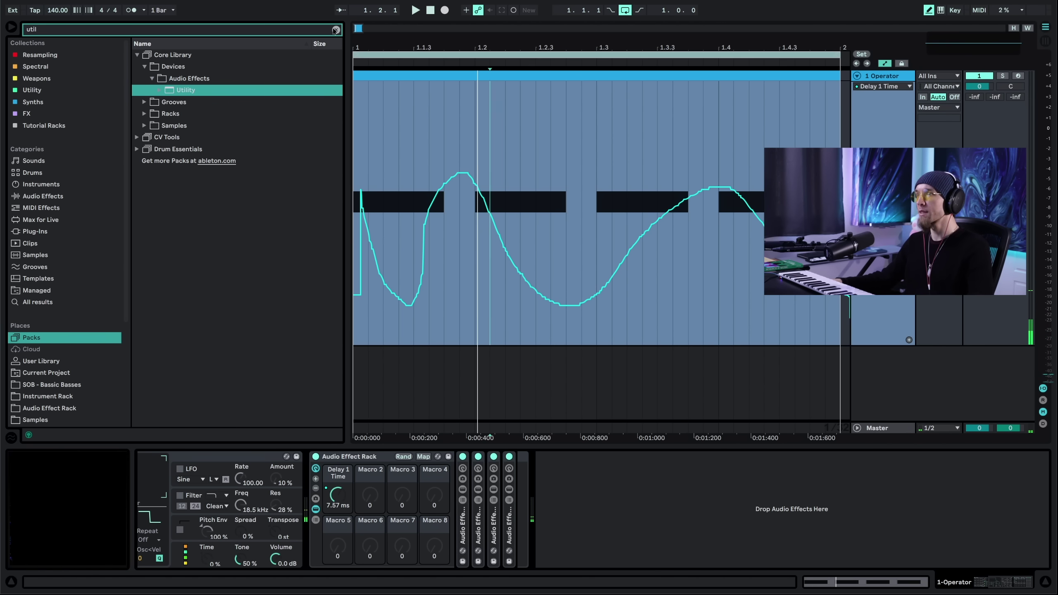
Step: Add an Echo after the outer rack, with both delay times at 1/16 and reverb and dry/wet at 33%
left_click(37, 196)
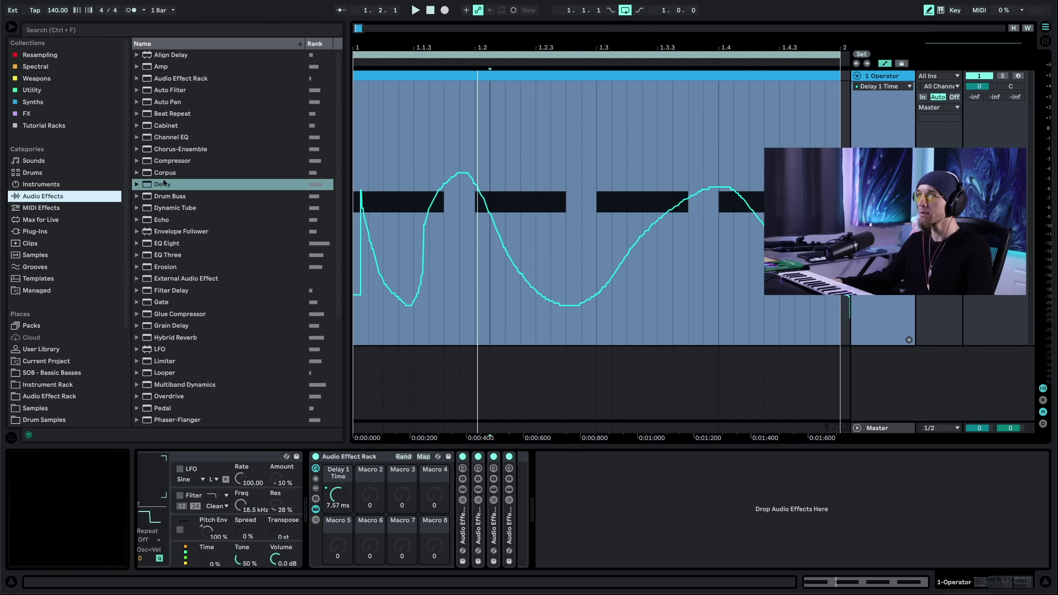
double_click(161, 221)
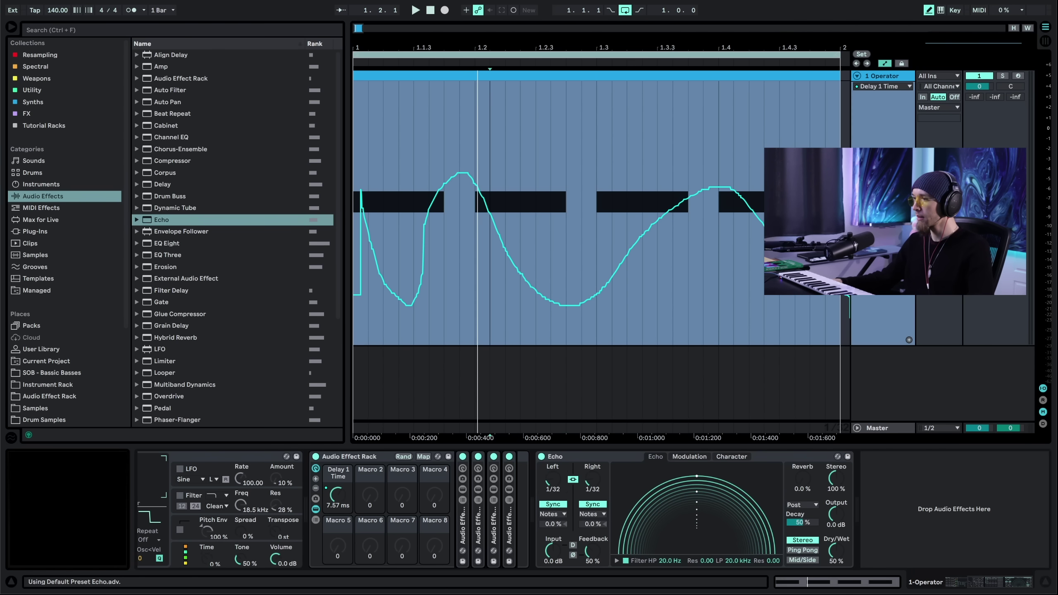
left_click_drag(552, 479, 552, 471)
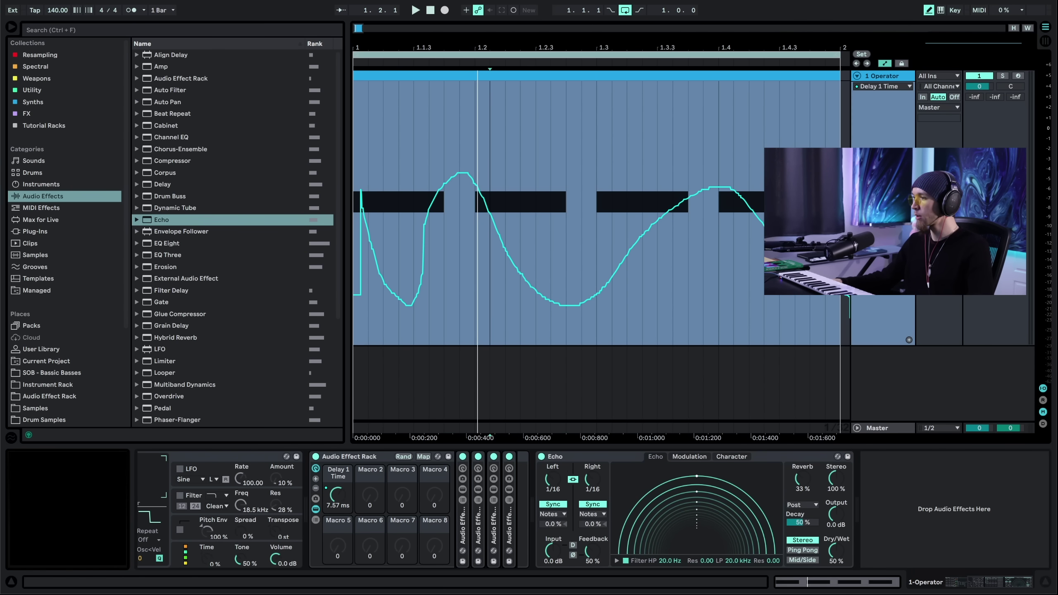
Step: Set the Echo's reverb decay to 0% and its filter to 433 Hz highpass and 3.75 kHz lowpass while auditioning the loop
key("space")
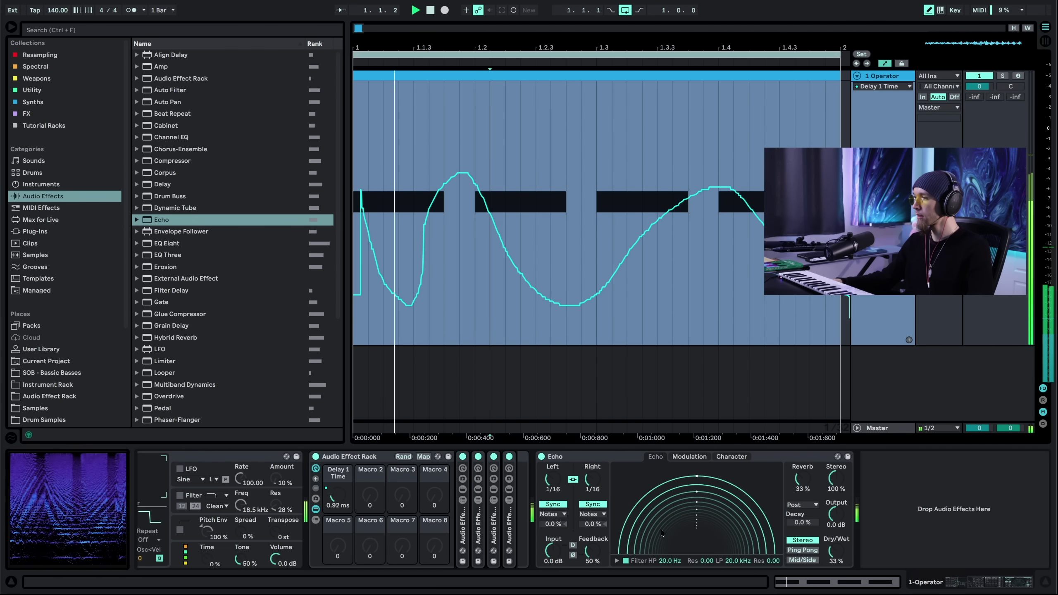
key("space")
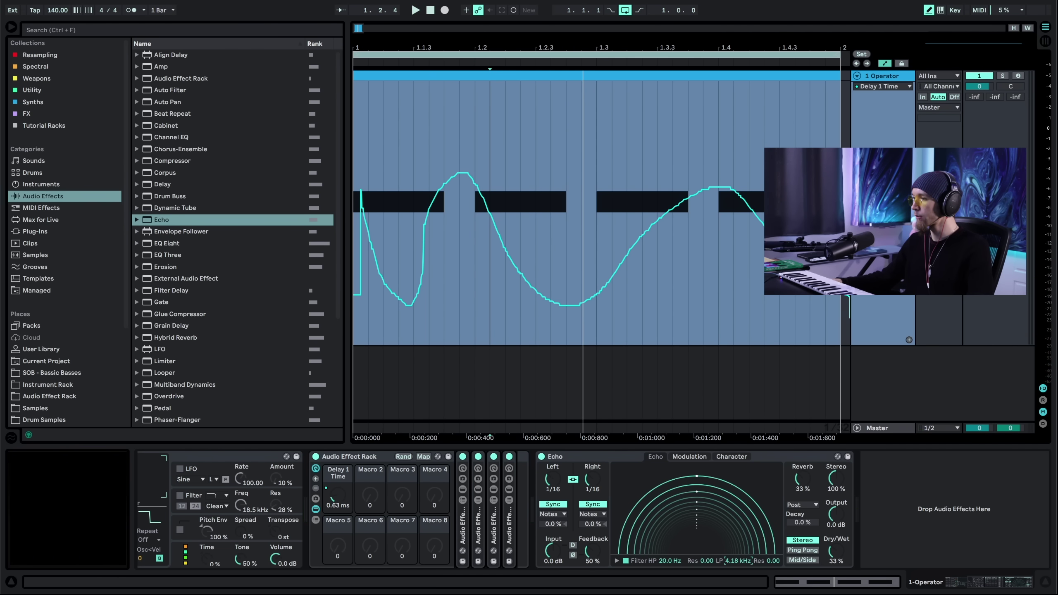
key("space")
left_click_drag(672, 561, 671, 542)
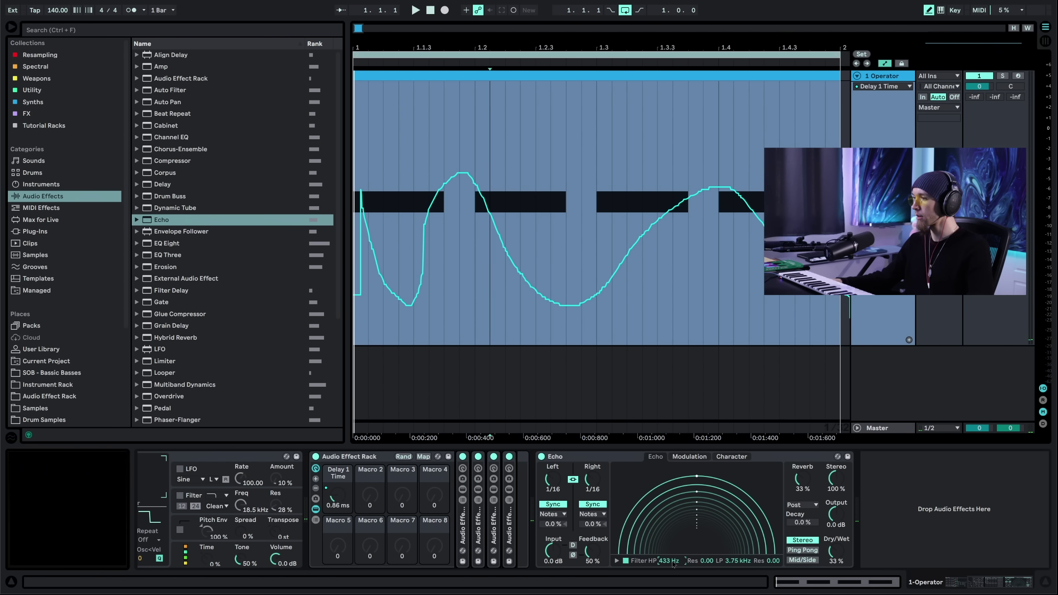
Step: Set the Echo's dry/wet to 29%, reverb to 38% and left/right time offsets to -0.7% and 0.7% while auditioning the loop
key("space")
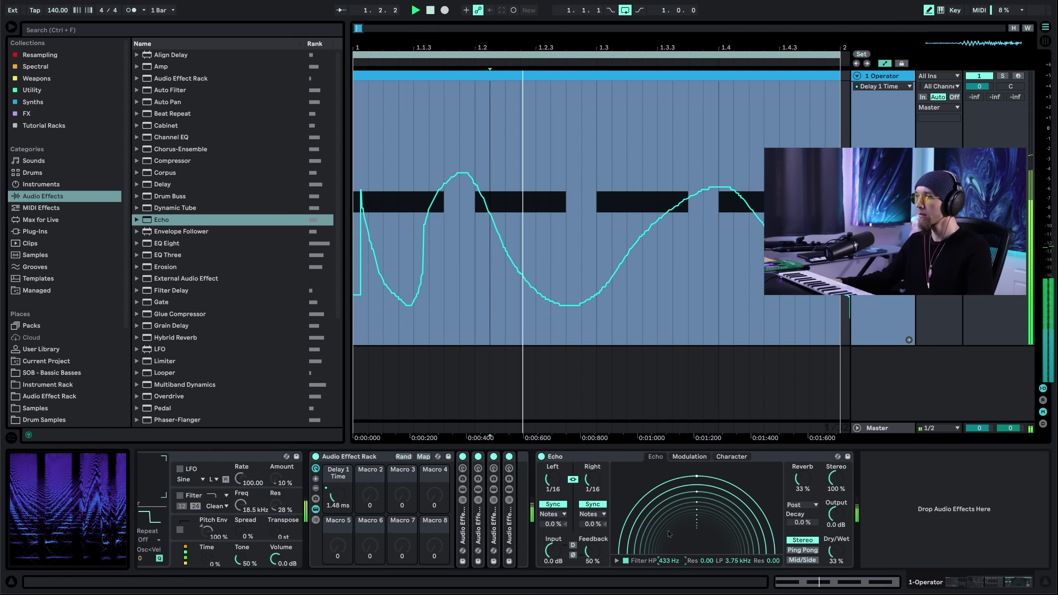
left_click_drag(838, 553, 839, 558)
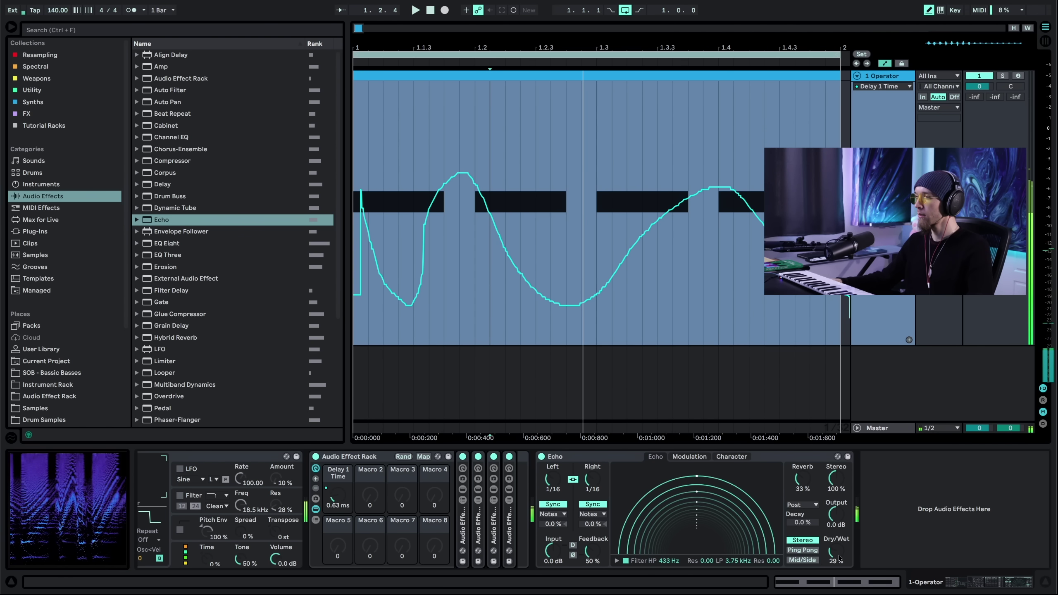
left_click_drag(592, 523, 592, 520)
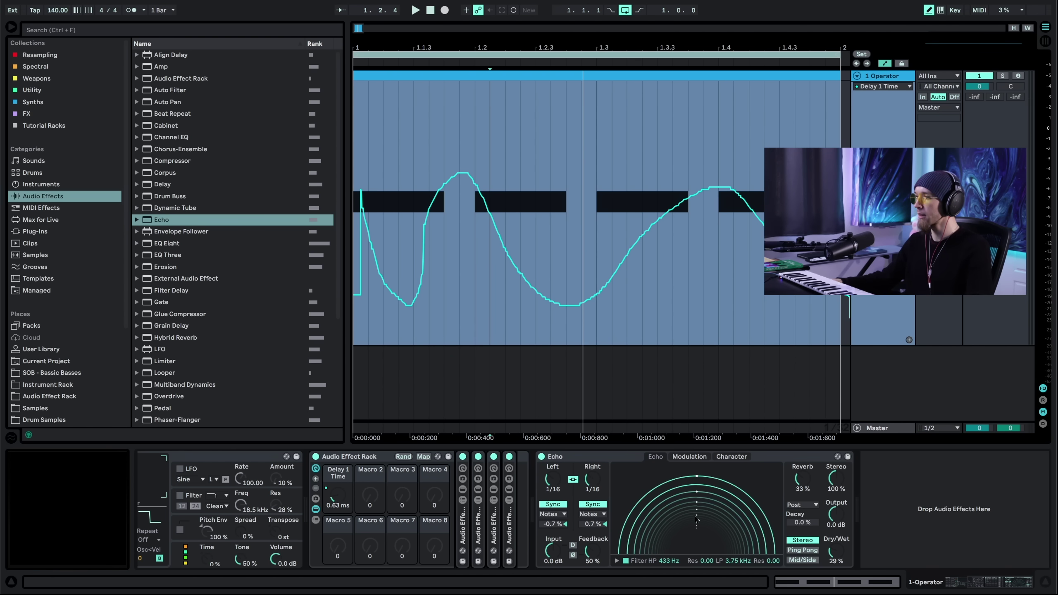
key("space")
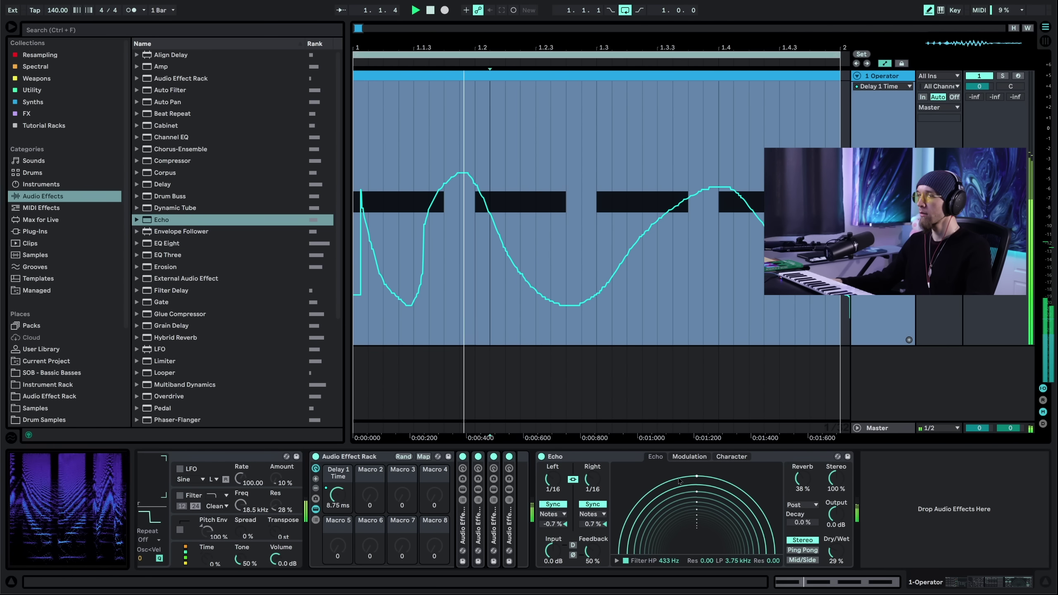
key("space")
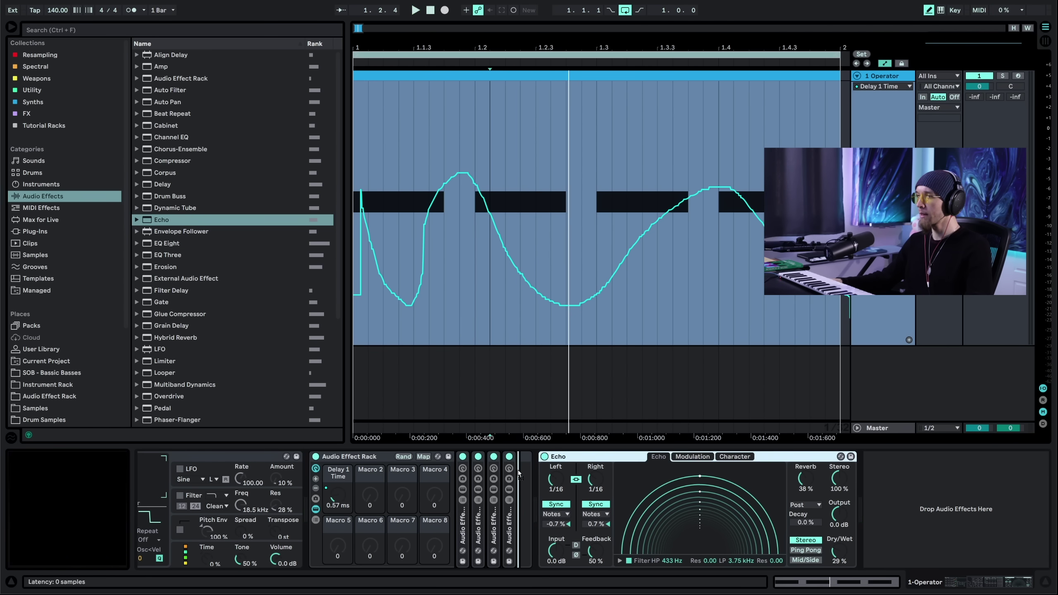
Step: Move the Echo inside the outer rack and add an EQ Eight as a second, parallel chain
left_click_drag(518, 474, 311, 484)
left_click(315, 520)
left_click(106, 31)
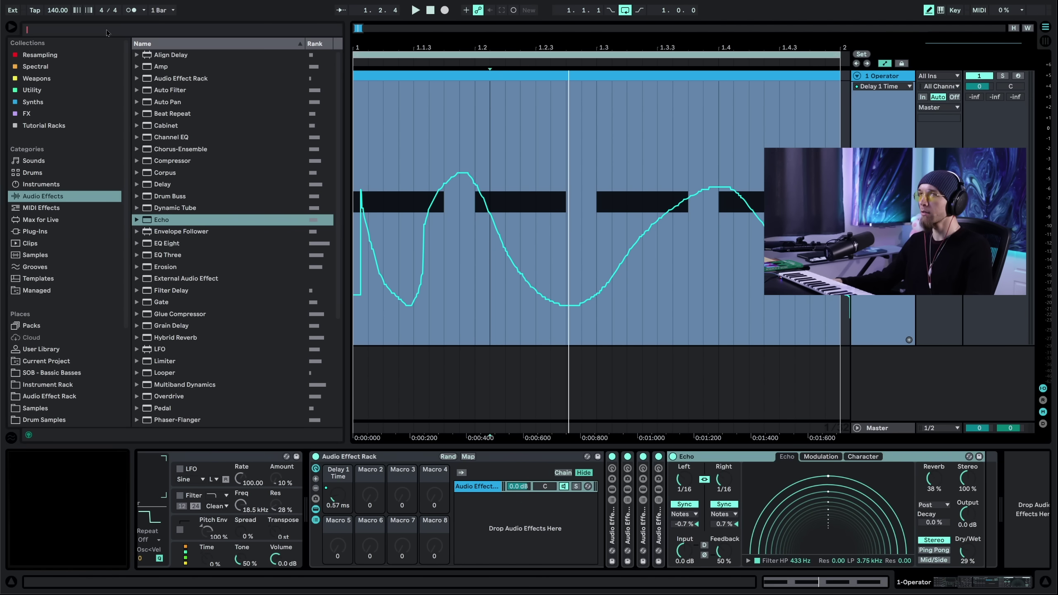
type("eq")
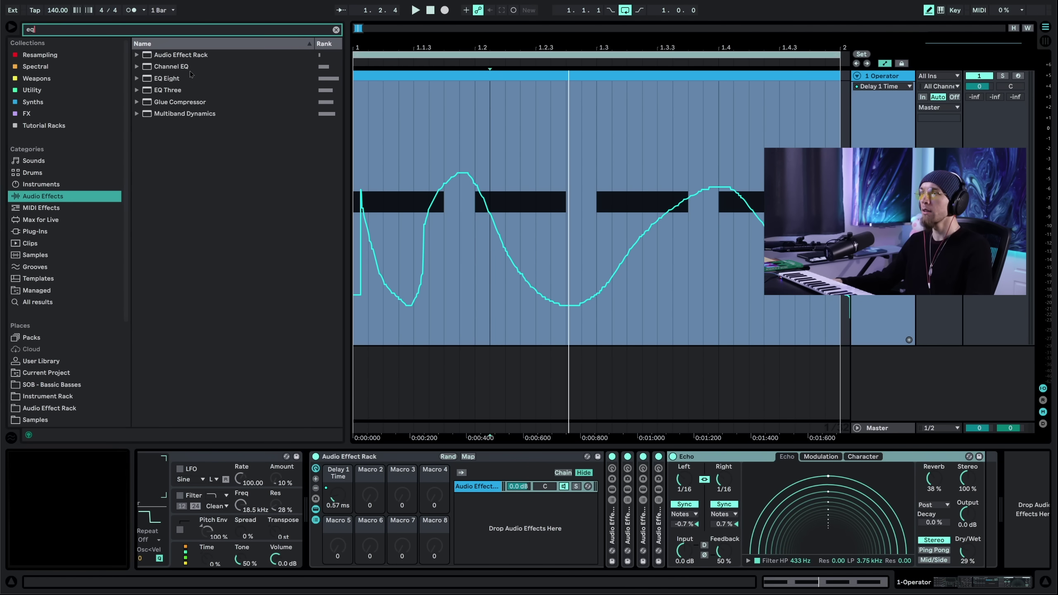
left_click_drag(163, 79, 533, 530)
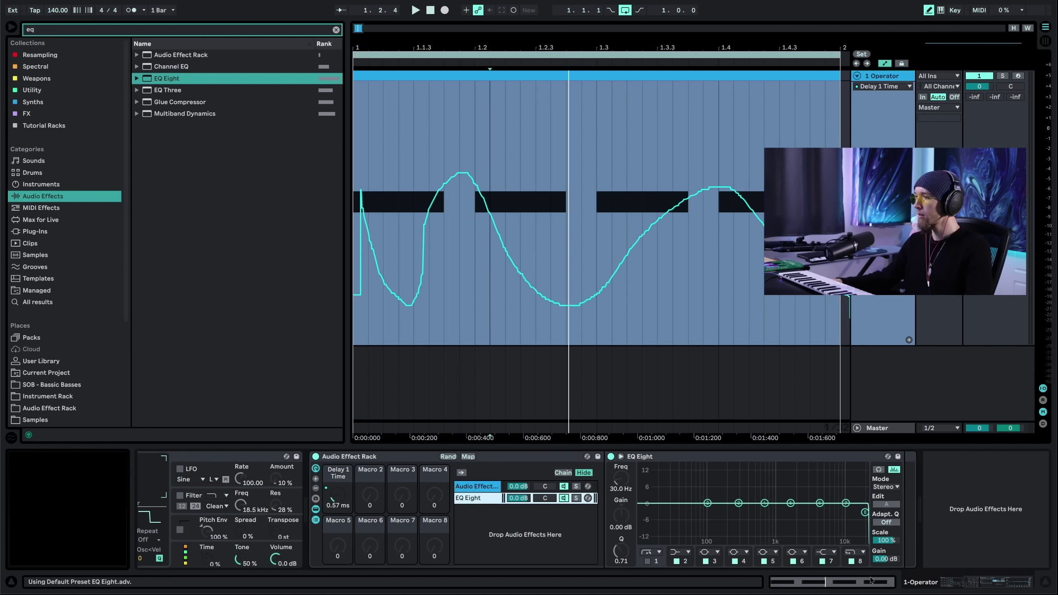
Step: Set the parallel chain's EQ Eight to a 100 Hz lowpass and copy the device after the Echo in the main chain
left_click(859, 562)
double_click(619, 481)
left_click_drag(662, 457, 480, 492)
left_click(482, 494)
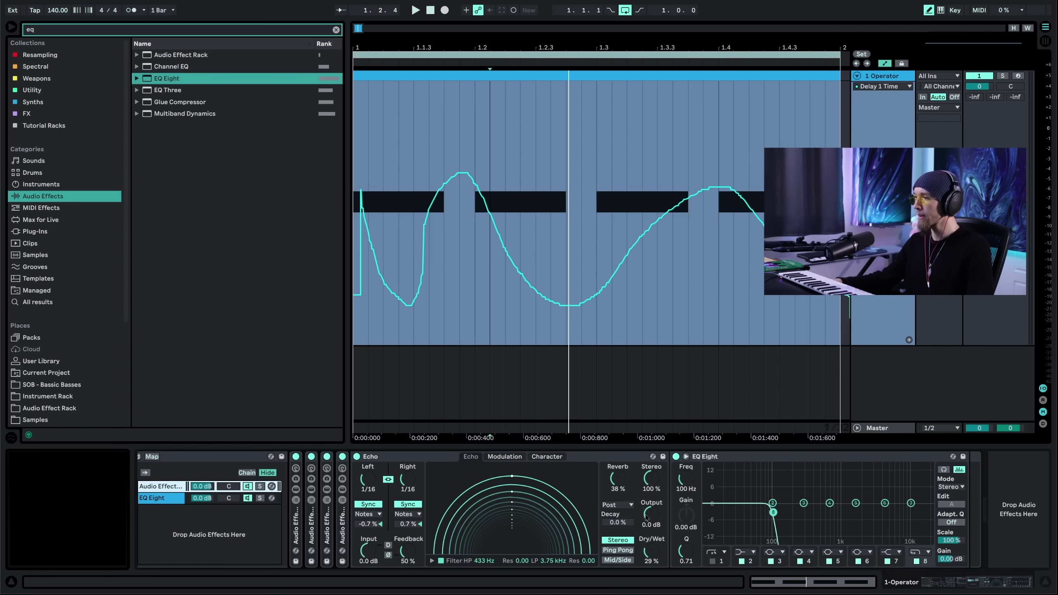
Step: Switch the copied EQ Eight's 100 Hz filter to a steep highpass and audition the loop
left_click(926, 555)
left_click(924, 482)
key("space")
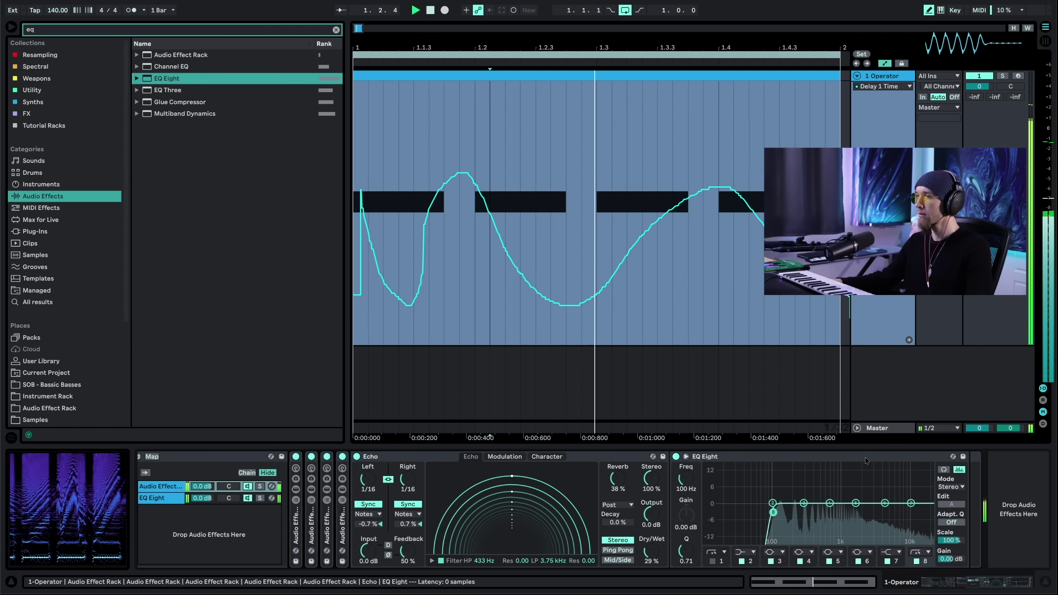
scroll(684, 516, "left", 5)
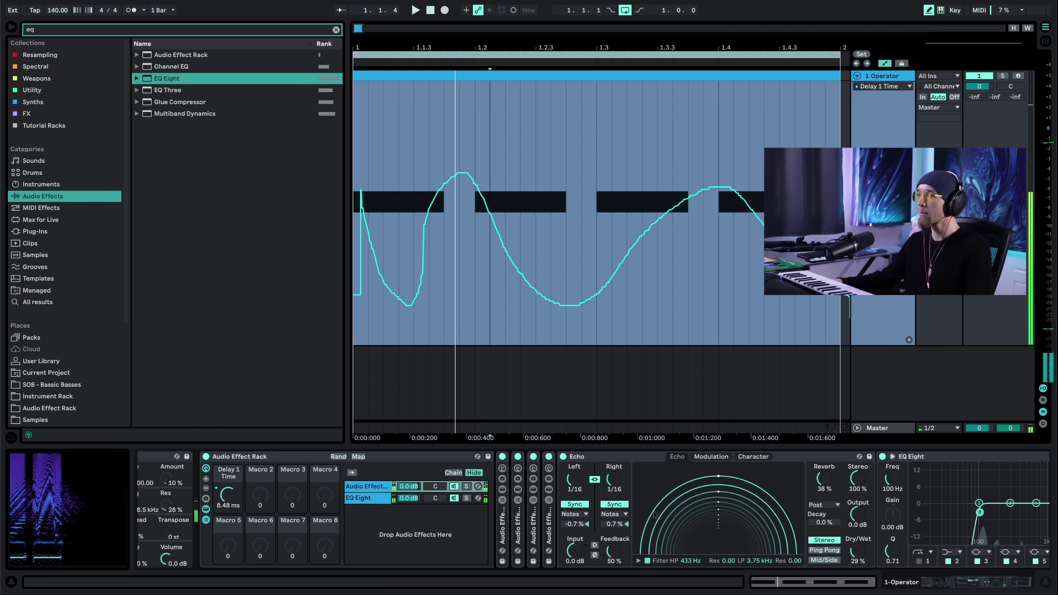
Step: Add Multiband Dynamics after the rack with 79% amount, high, mid and low inputs at 7.50, 5.80 and 4.40 dB, and output at 4.10 dB
left_click(107, 33)
type("mul")
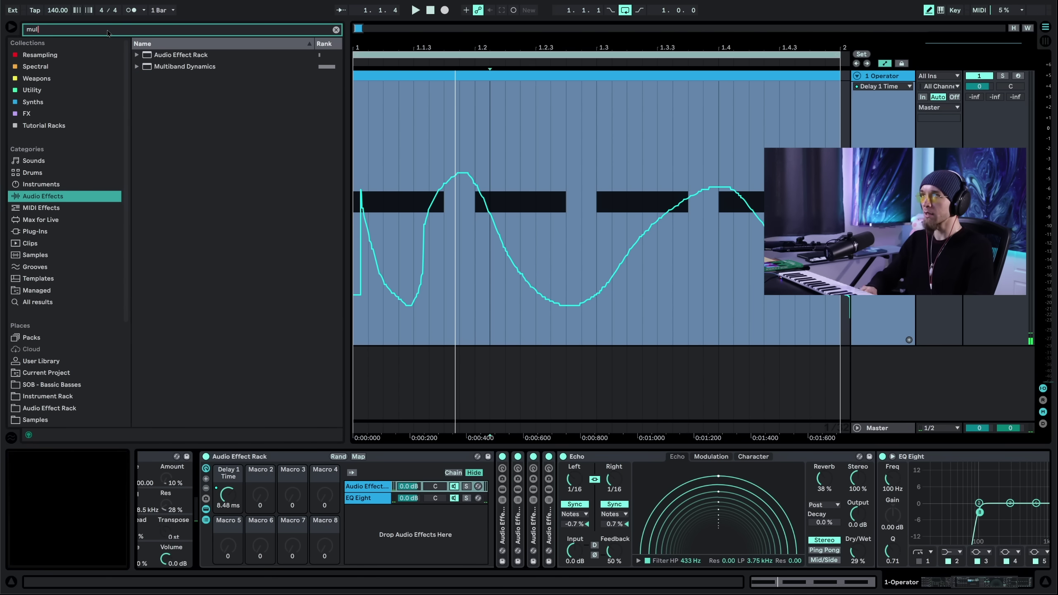
key("Down")
key("Down")
key("Return")
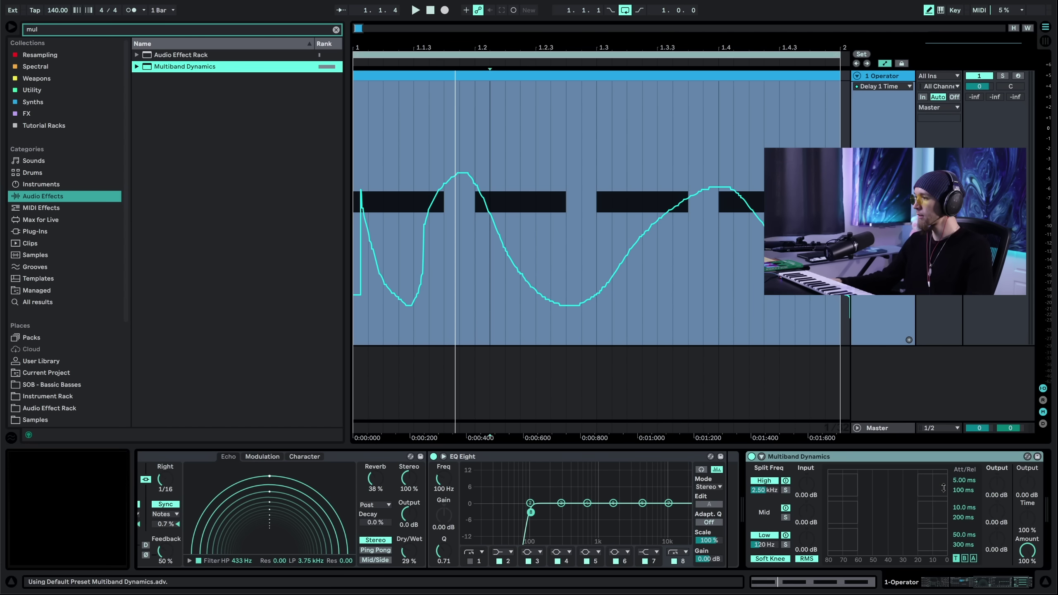
key("space")
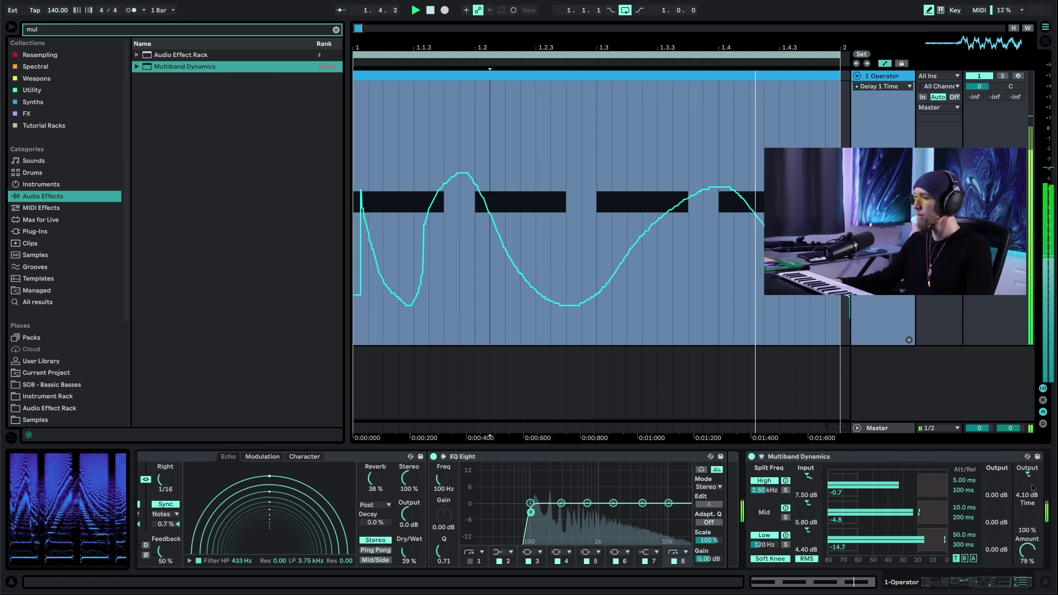
key("space")
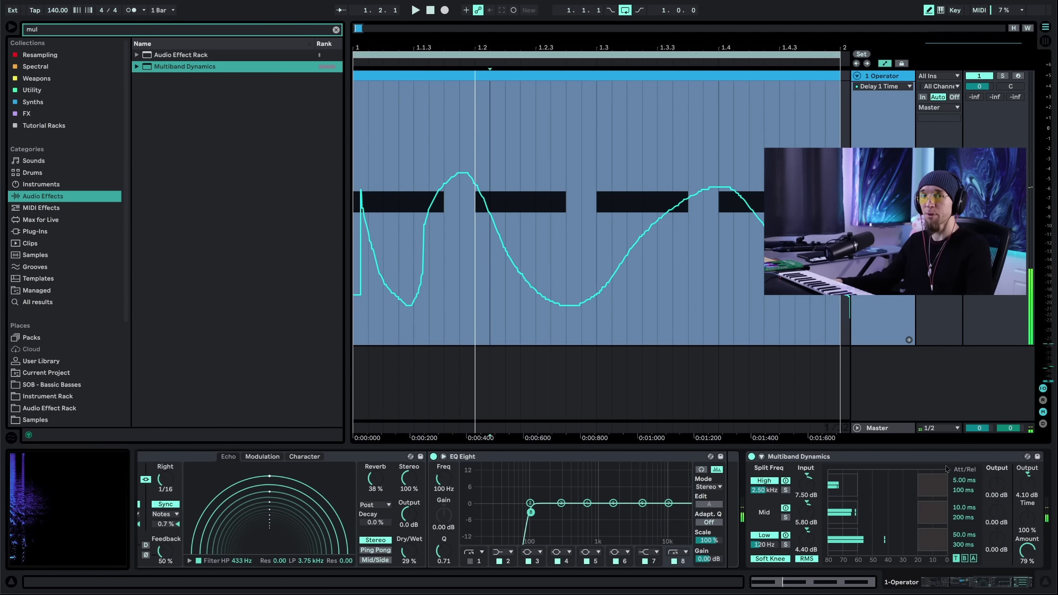
Step: Change the waveform of Operator's oscillator A to SwD and audition the loop
scroll(943, 470, "left", 5)
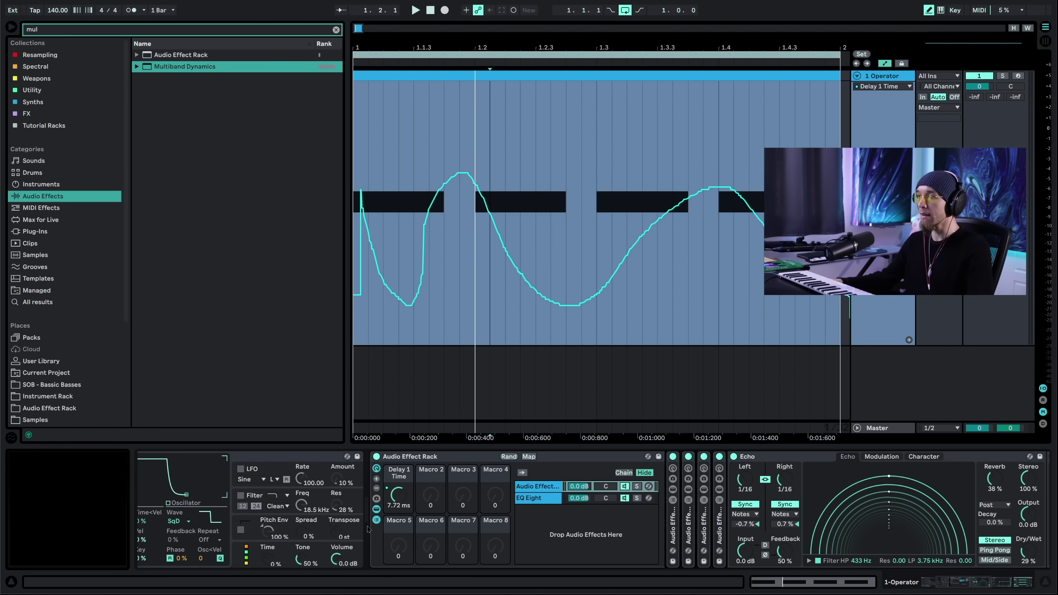
scroll(367, 529, "left", 5)
left_click(406, 521)
left_click(429, 403)
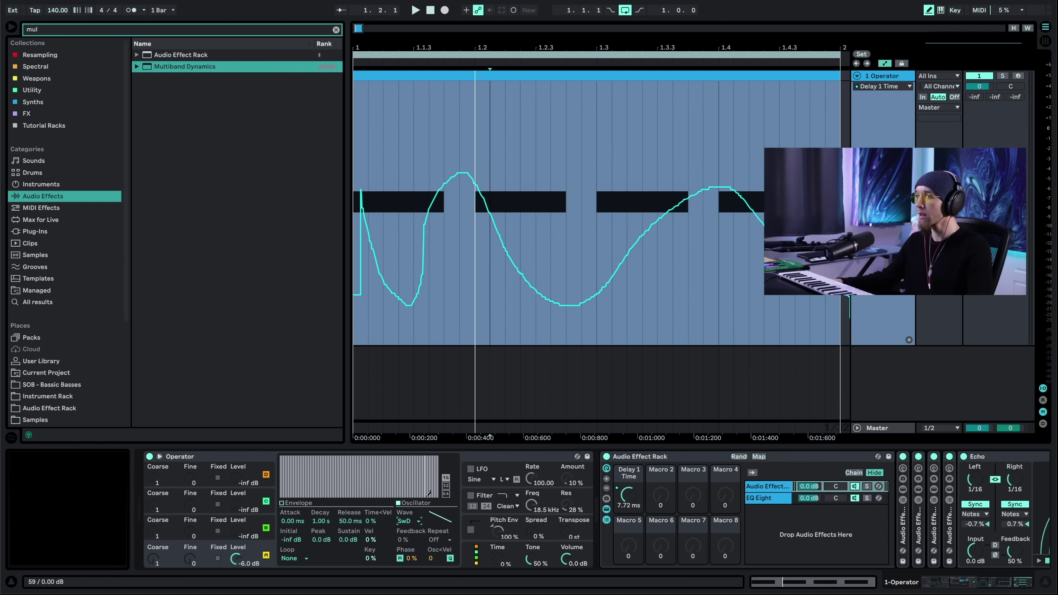
key("space")
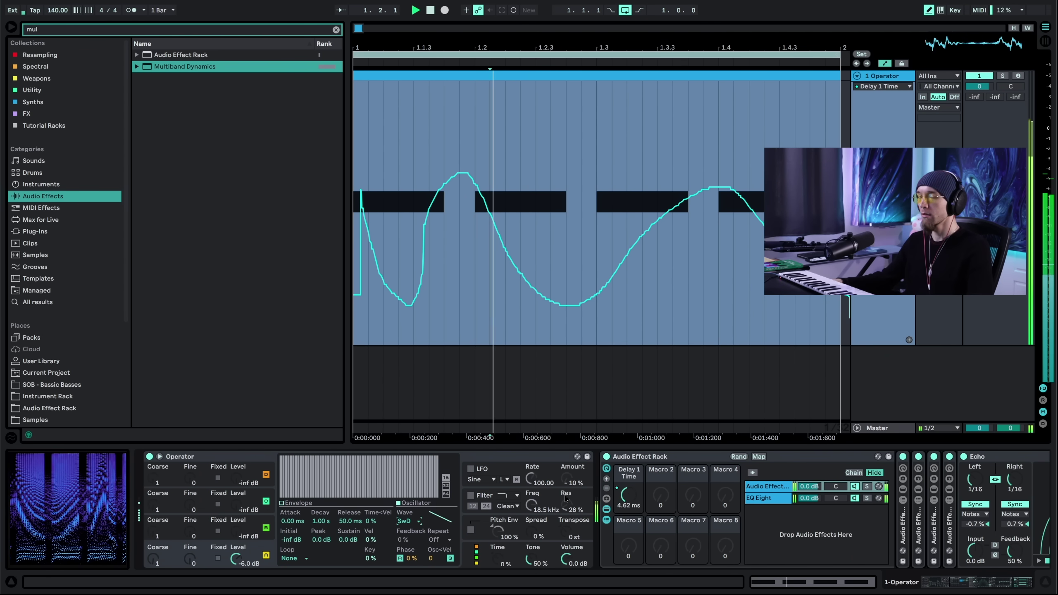
key("space")
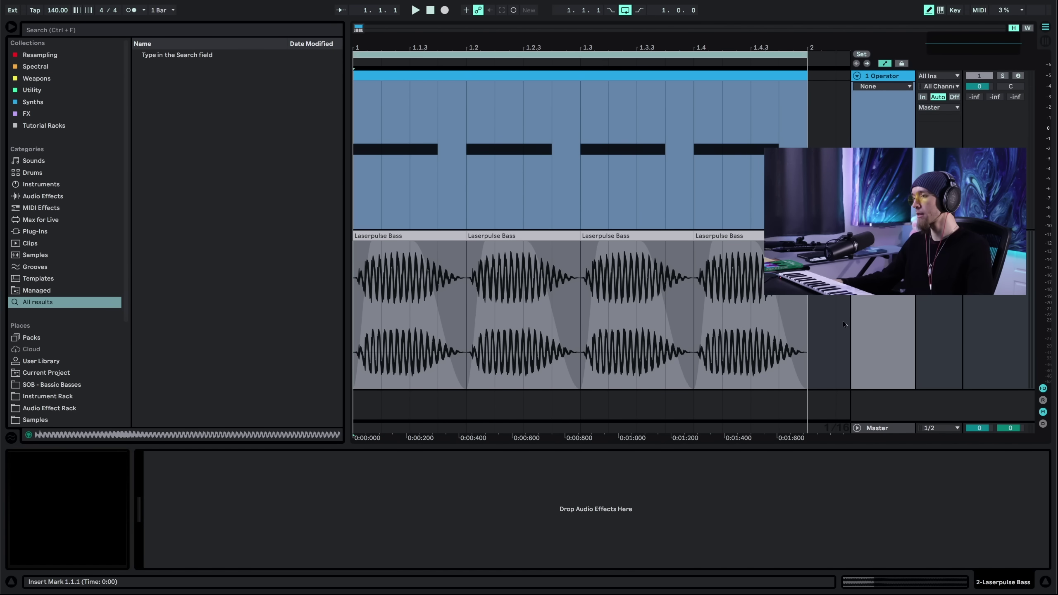
Step: Play the Laserpulse Bass loop and copy the effect rack from the Operator track onto the Laserpulse Bass track
key("space")
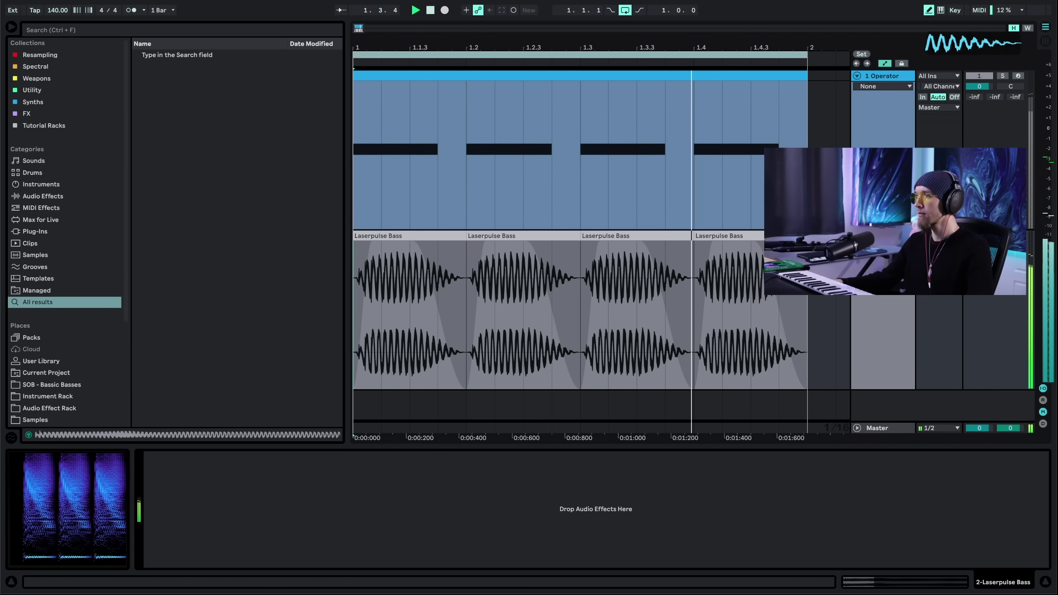
key("Up")
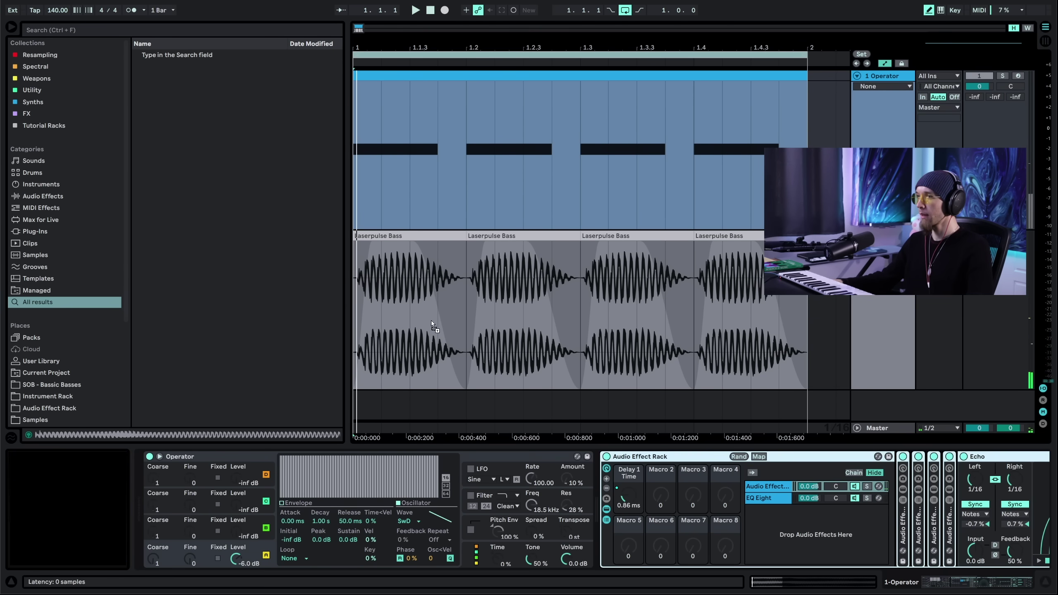
left_click(385, 276)
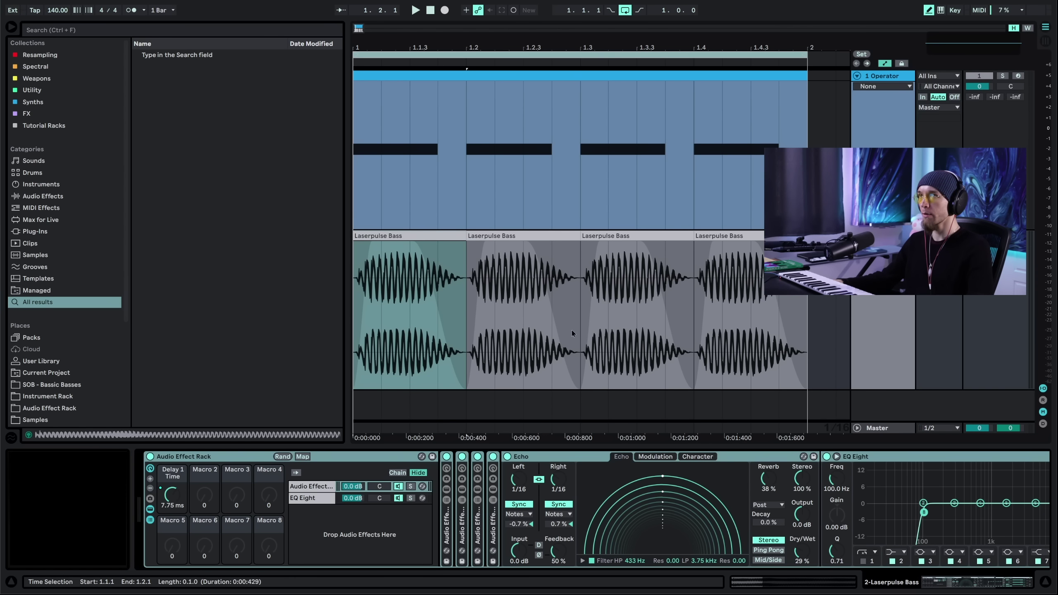
Step: Audition the processed Laserpulse Bass loop while sweeping the rack's Delay 1 Time macro by hand
key("space")
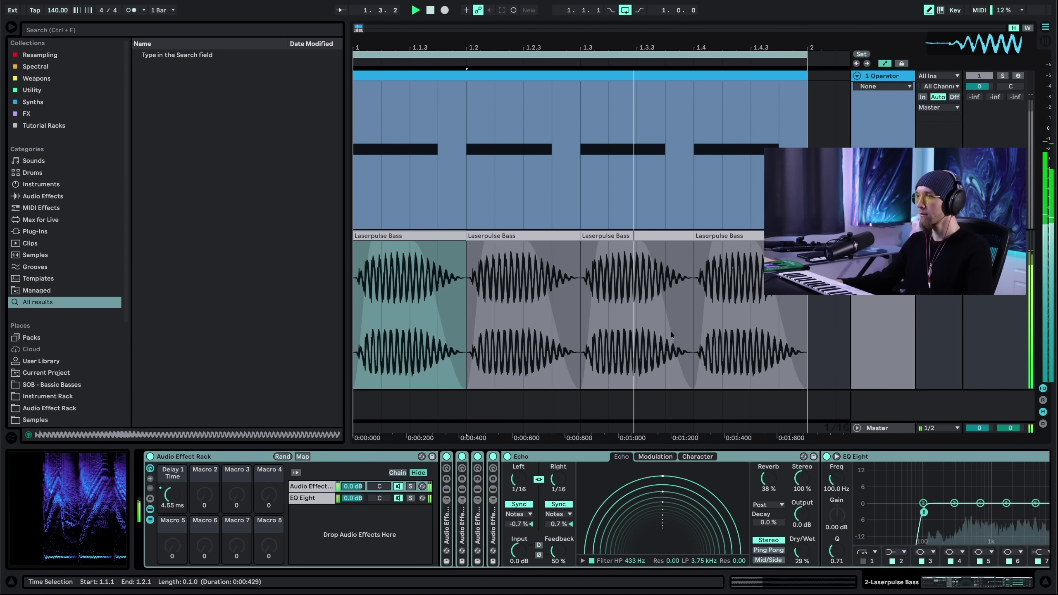
mouse_move(167, 499)
left_mouse_down()
mouse_move(167, 512)
mouse_move(167, 463)
mouse_move(168, 496)
left_mouse_up()
key("space")
left_click_drag(167, 533, 168, 537)
Step: Add a Shaper before the rack, map it to the Delay 1 Time macro, and play the loop
key("ctrl+f")
type("shaper")
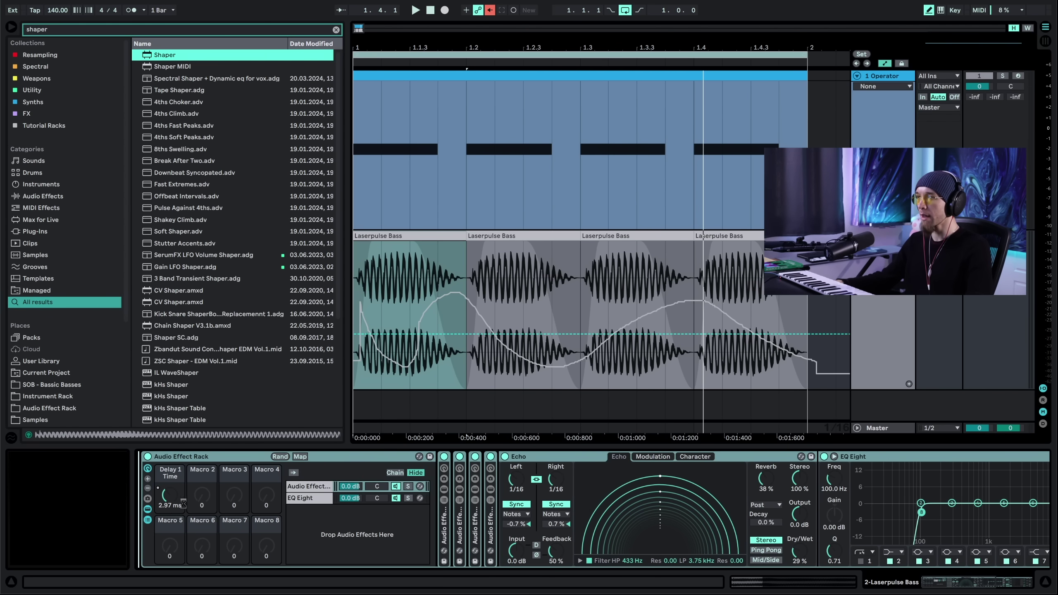
key("Return")
left_click(441, 496)
key("space")
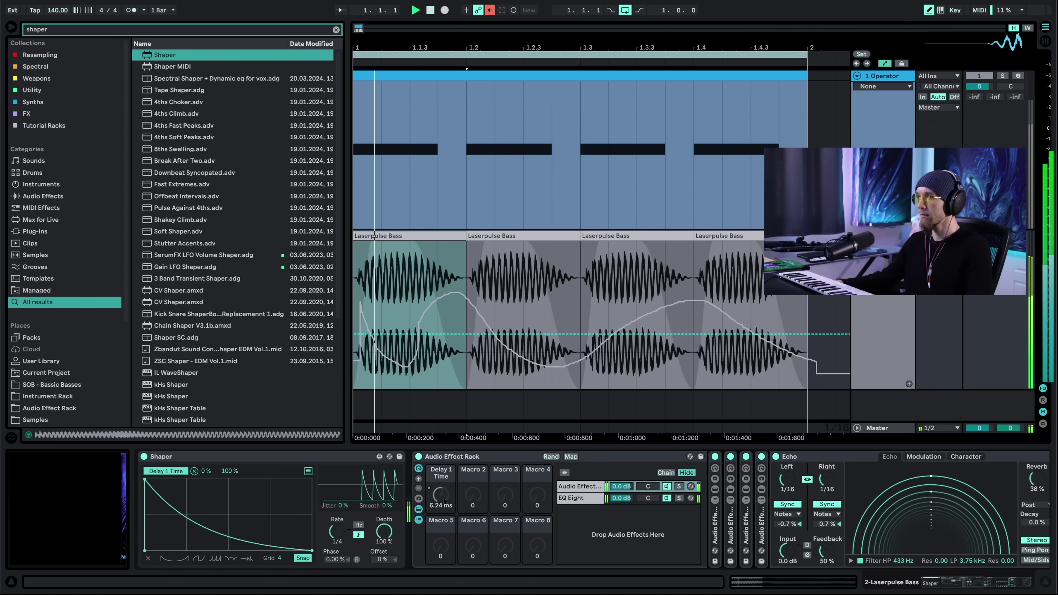
Step: Reshape the Shaper's curve with a breakpoint at its midpoint near the top, and adjust the start of the curve
left_click(187, 514)
left_click_drag(195, 512, 228, 493)
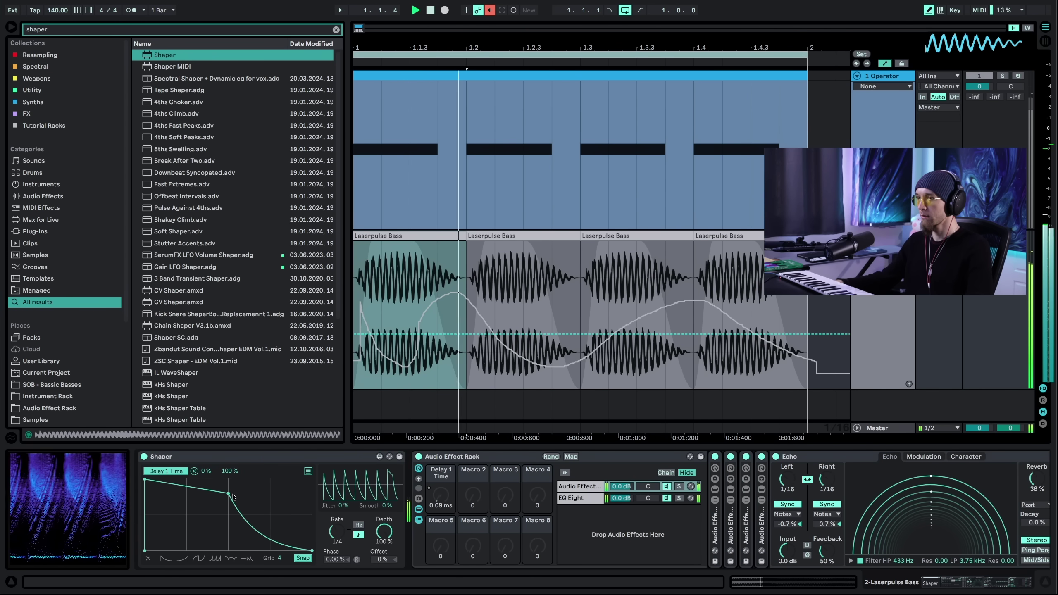
left_click_drag(145, 479, 177, 497)
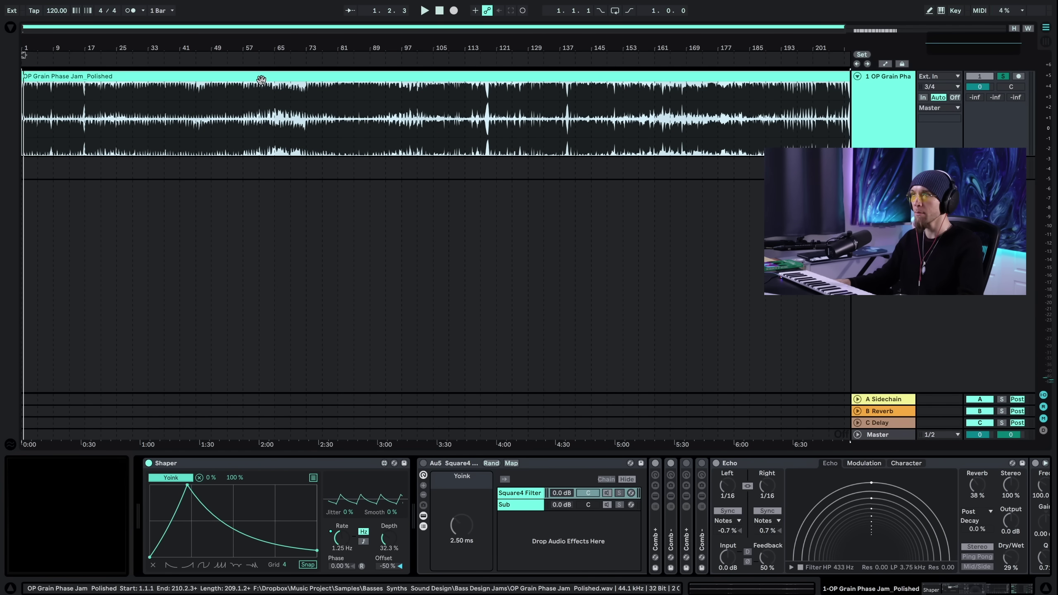
Step: Audition several spots across the OP Grain Phase Jam clip, from its start to near its end
key("space")
left_click(93, 120)
key("space")
key("space")
left_click(218, 119)
left_click(364, 121)
left_click(539, 119)
left_click(805, 115)
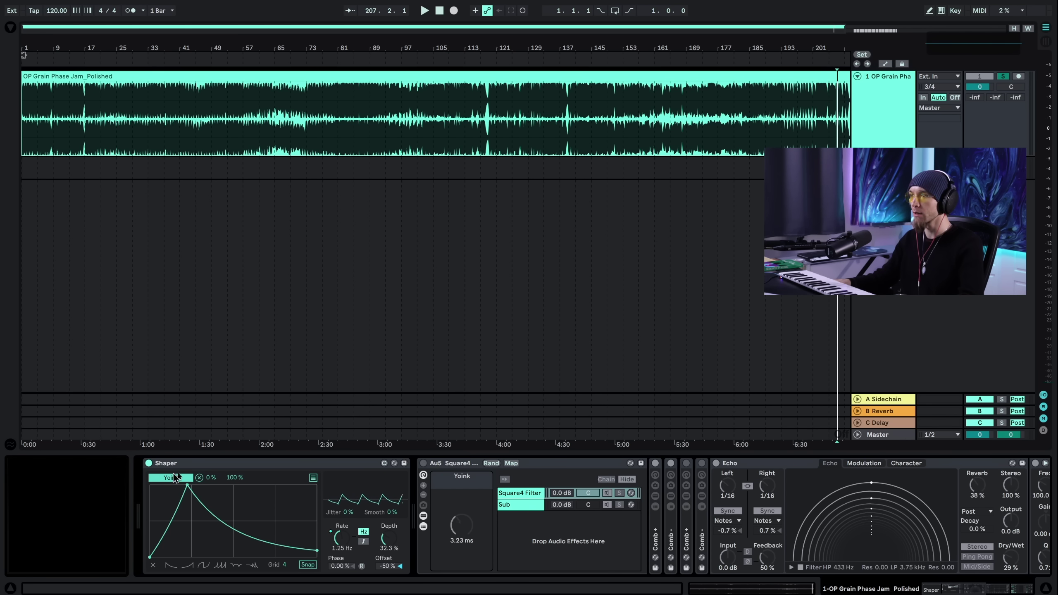
Step: Turn on the Au5 Square4 rack and audition the middle sections of the OP Grain Phase Jam clip through it
left_click(423, 464)
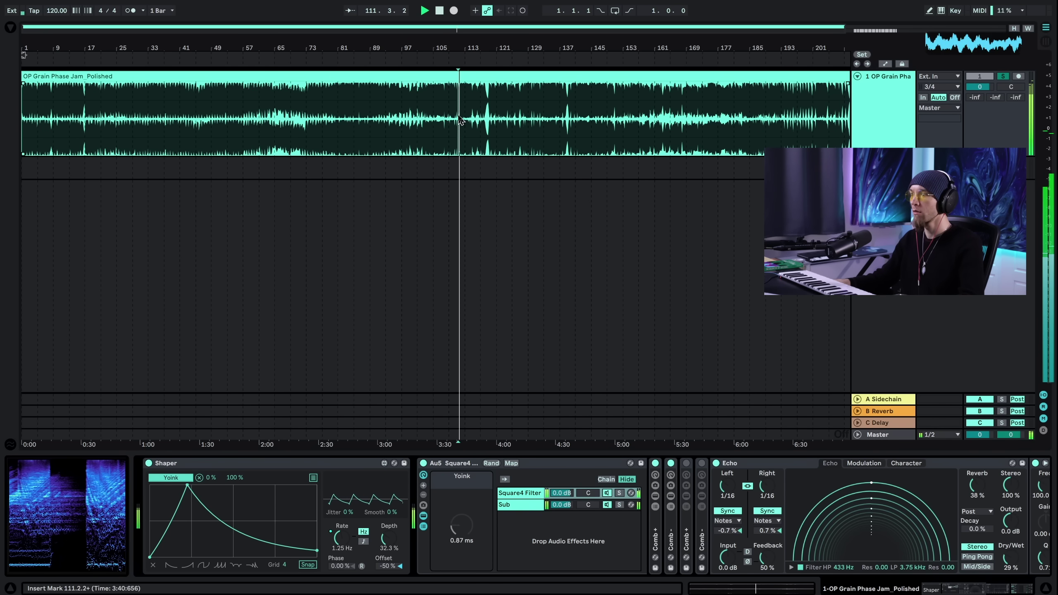
left_click(491, 116)
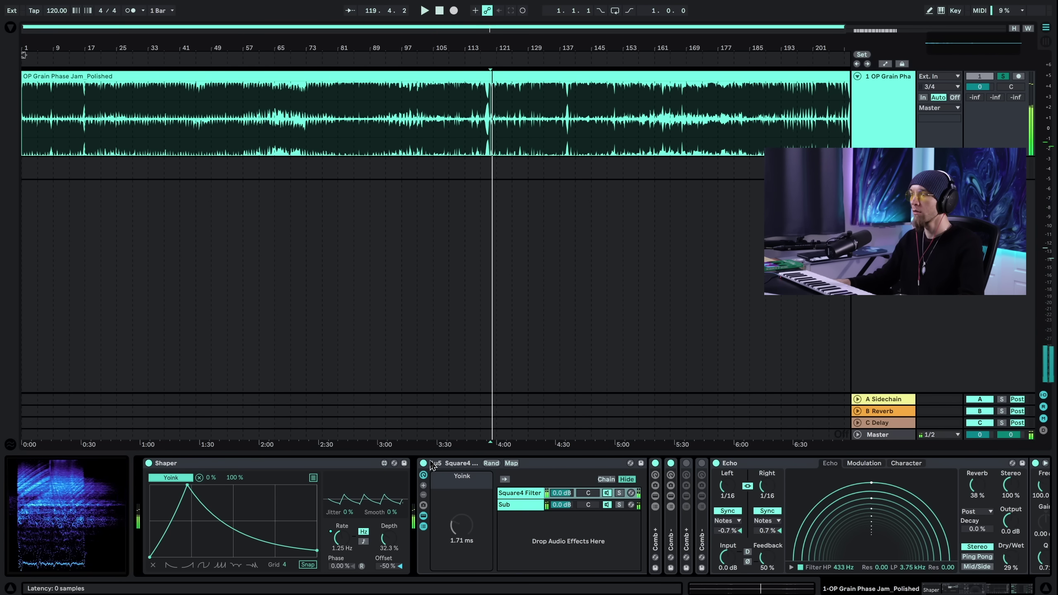
left_click(547, 121)
left_click(582, 120)
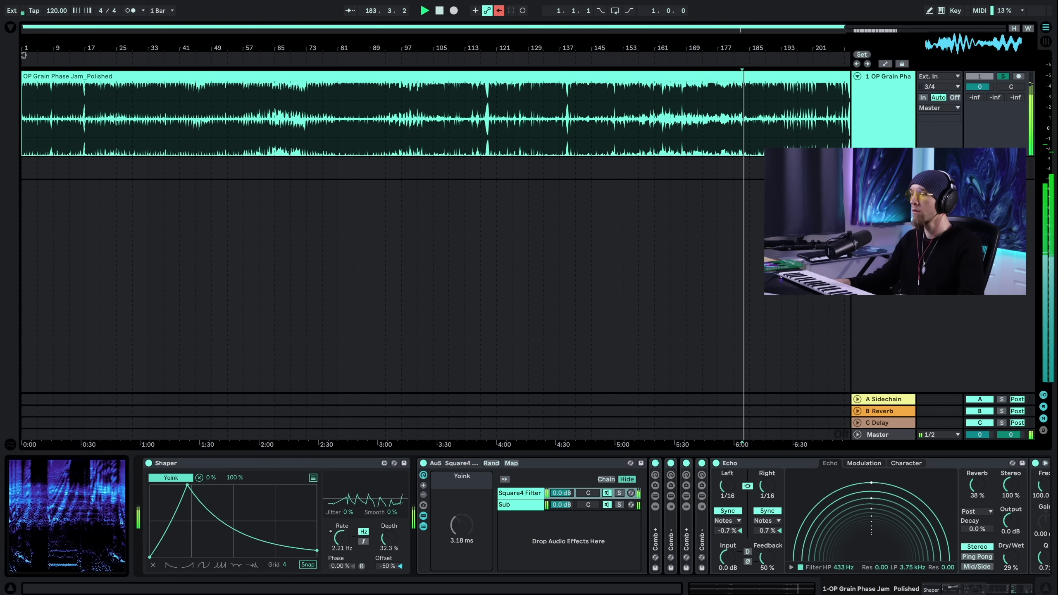
Step: Enable the third and fourth Comb racks and raise the Shaper's rate to 2.21 Hz while auditioning the clip
key("space")
left_click(686, 462)
left_click(701, 462)
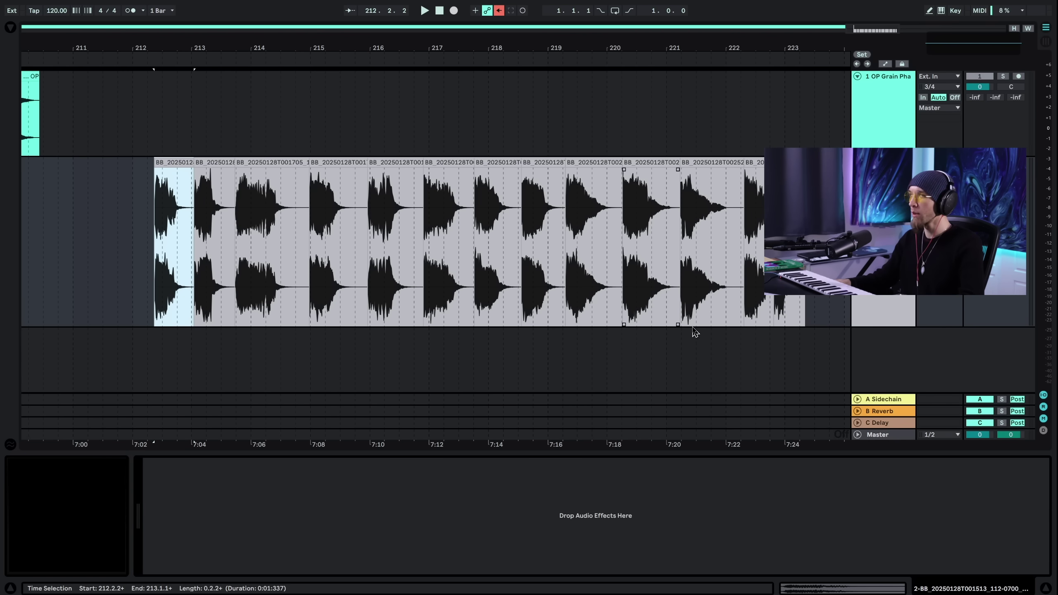
Step: Play the row of short bass clips on the second track, starting from the first one
key("space")
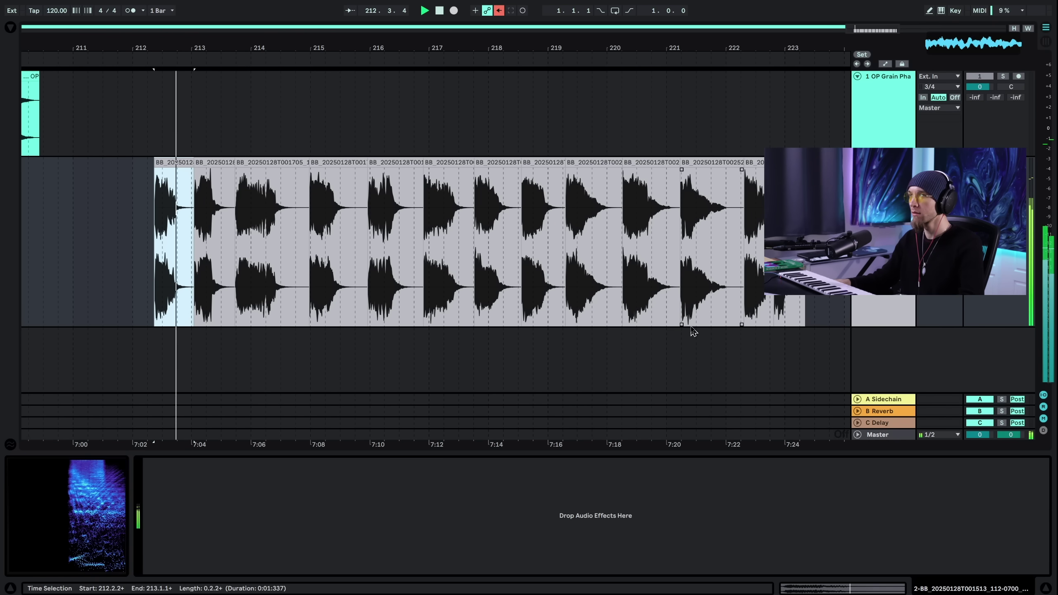